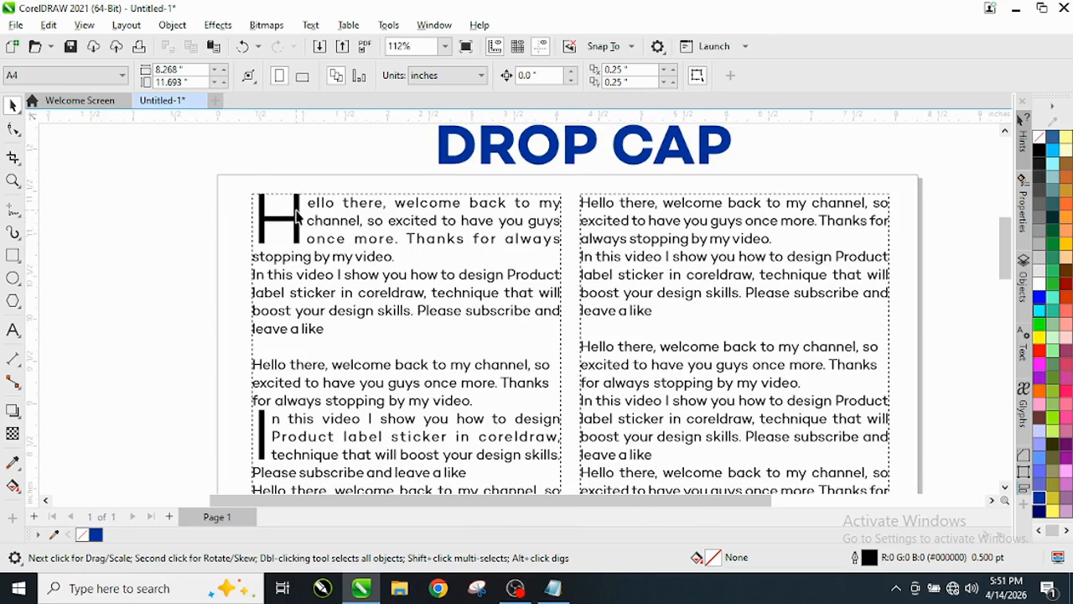
Examine the drop caps in the first text column and compare them with the plain text in the second column.
scroll(298, 218, up, 5)
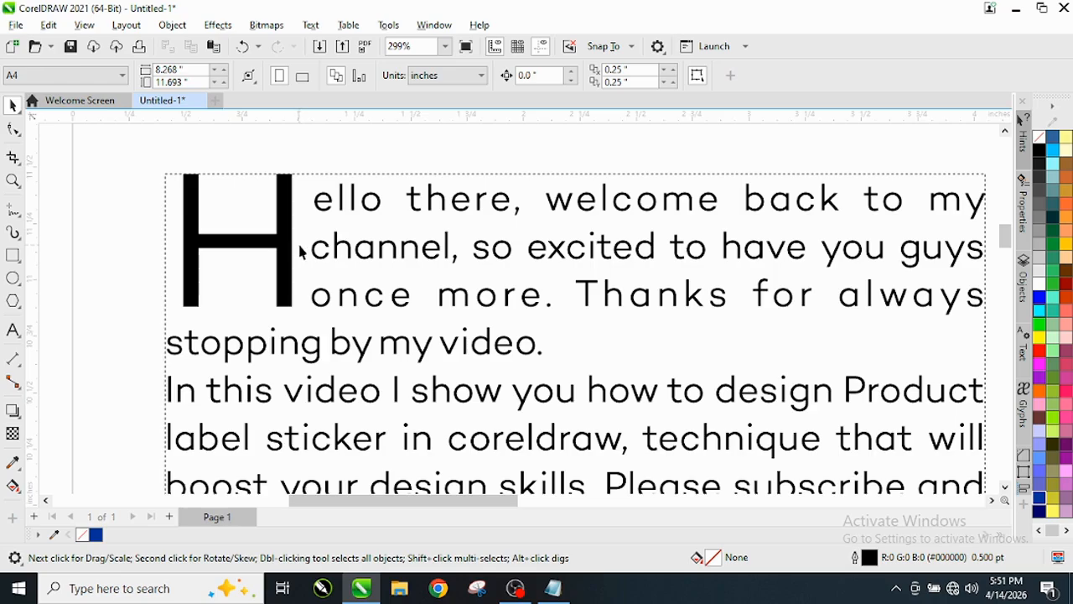
scroll(304, 248, up, 1)
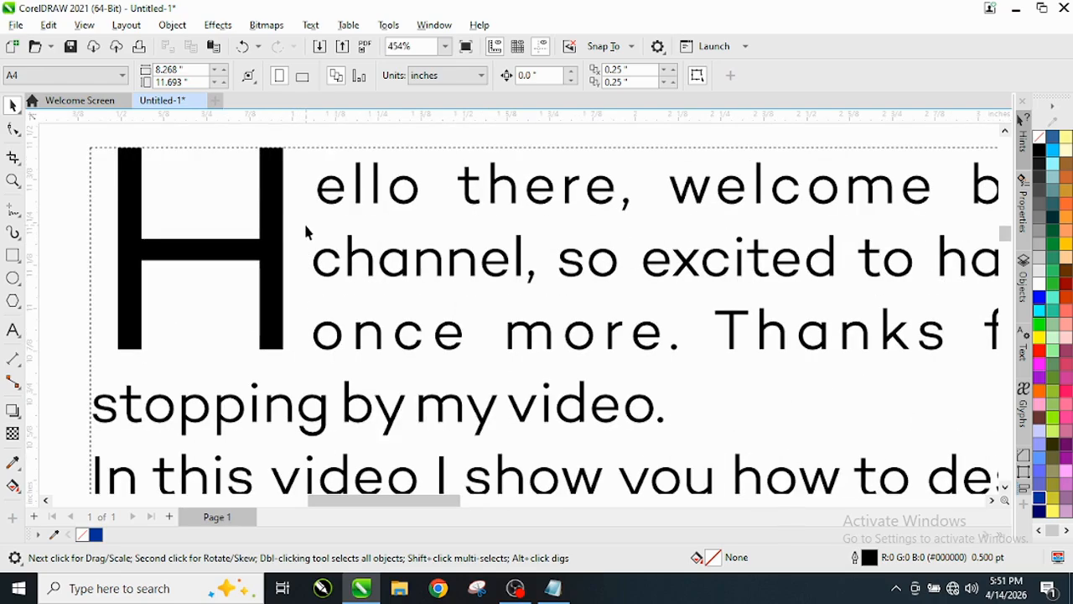
scroll(306, 239, down, 2)
scroll(307, 248, down, 3)
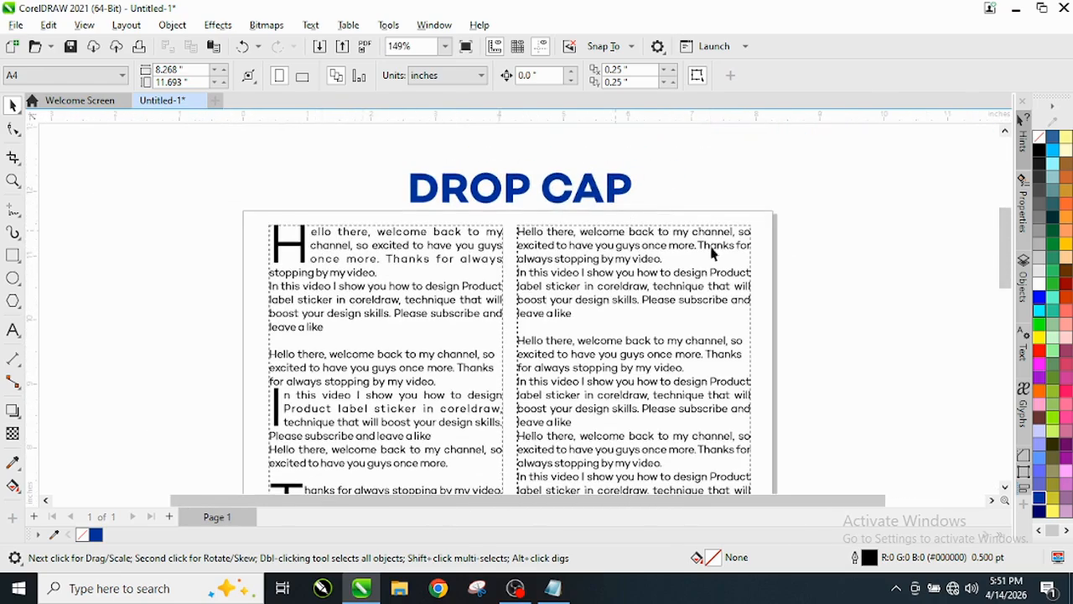
scroll(481, 213, down, 1)
scroll(401, 233, down, 2)
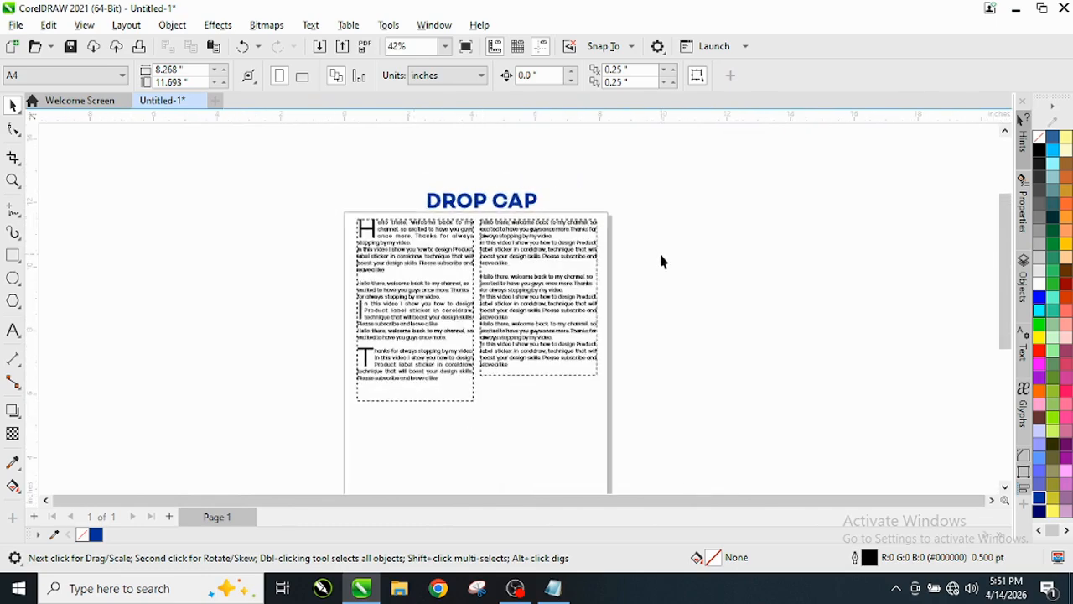
scroll(497, 228, up, 1)
scroll(484, 253, up, 2)
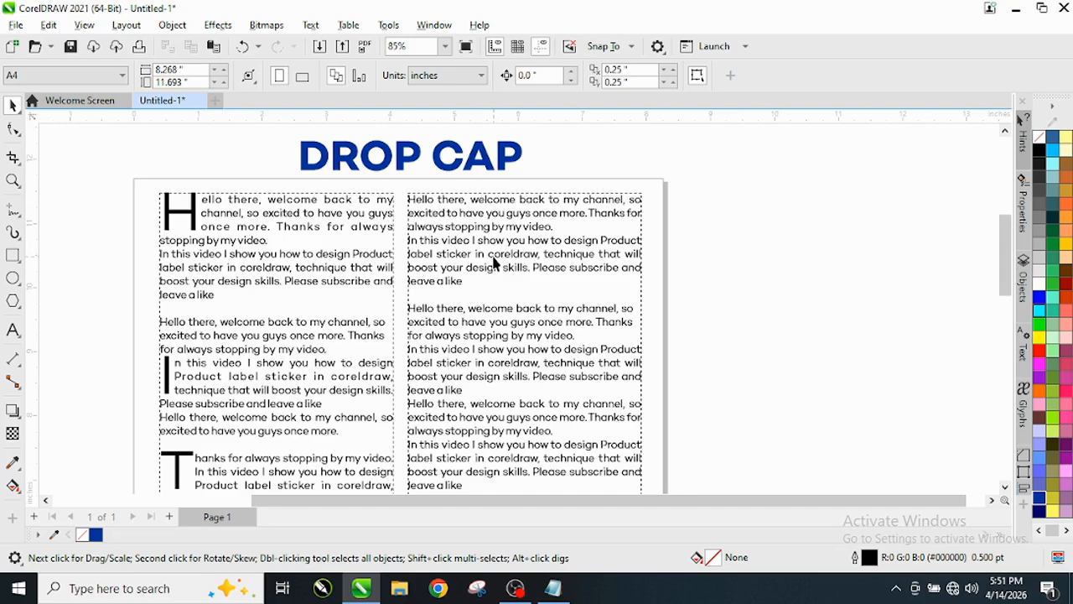
scroll(422, 191, down, 1)
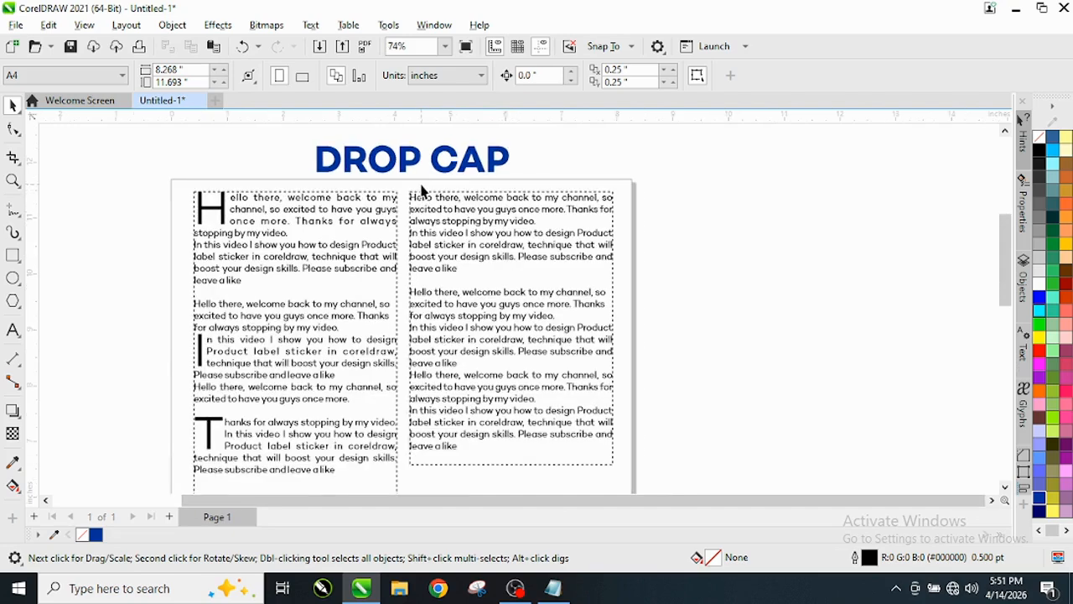
scroll(417, 220, down, 4)
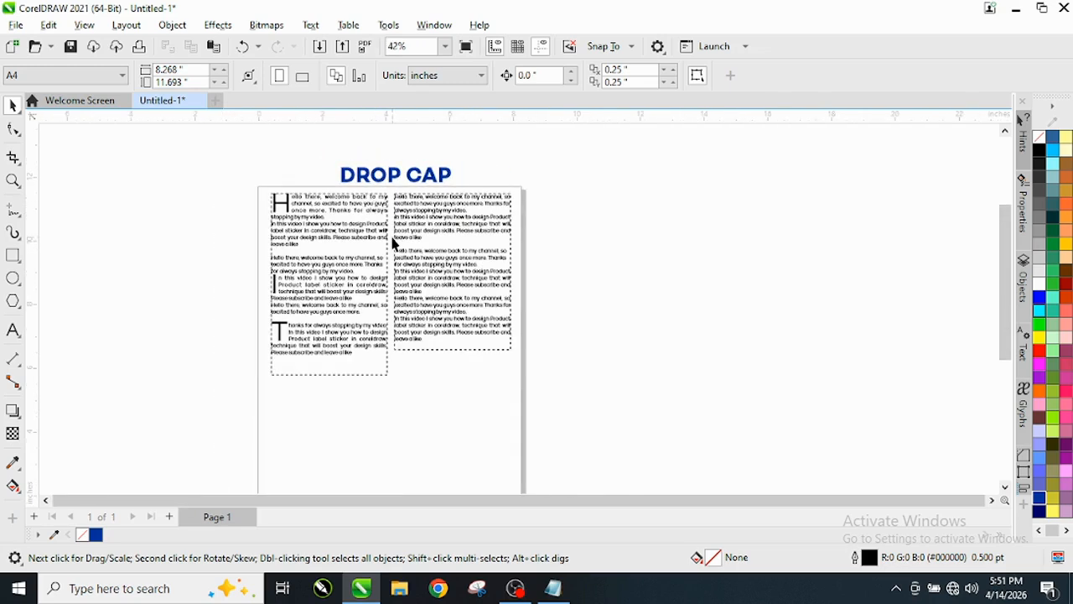
scroll(335, 342, up, 1)
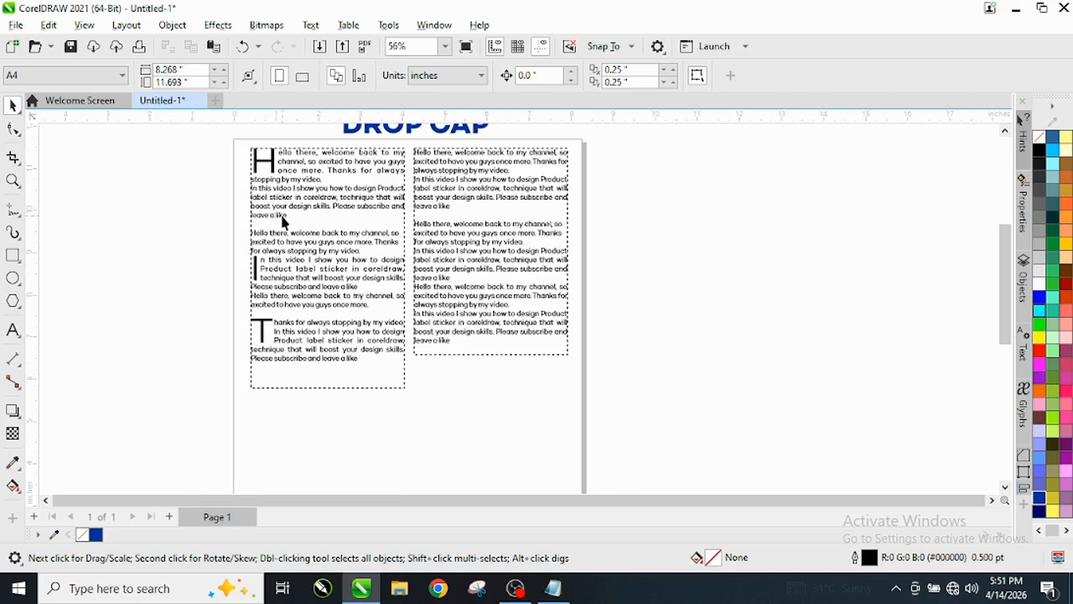
Copy all the paragraph text in the second column, which has no drop caps.
click(474, 329)
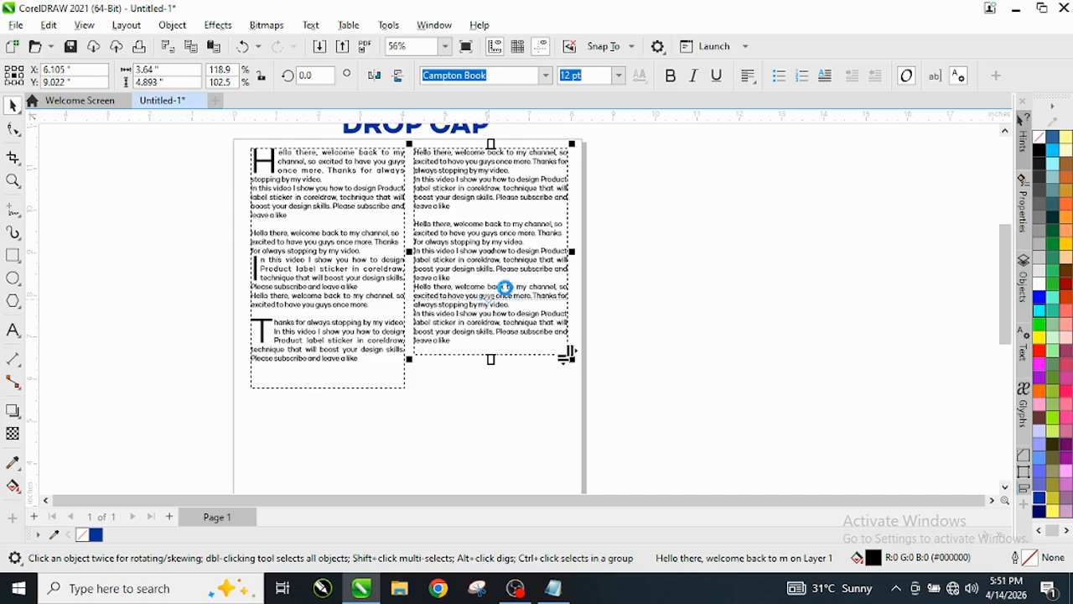
click(453, 339)
scroll(453, 339, up, 2)
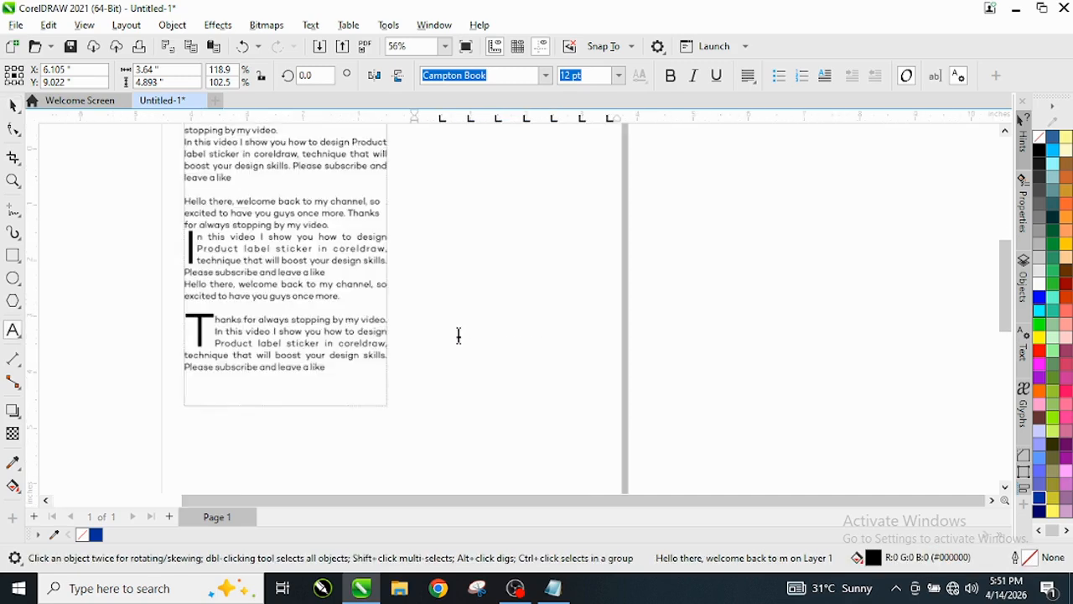
drag(446, 344, 399, 179)
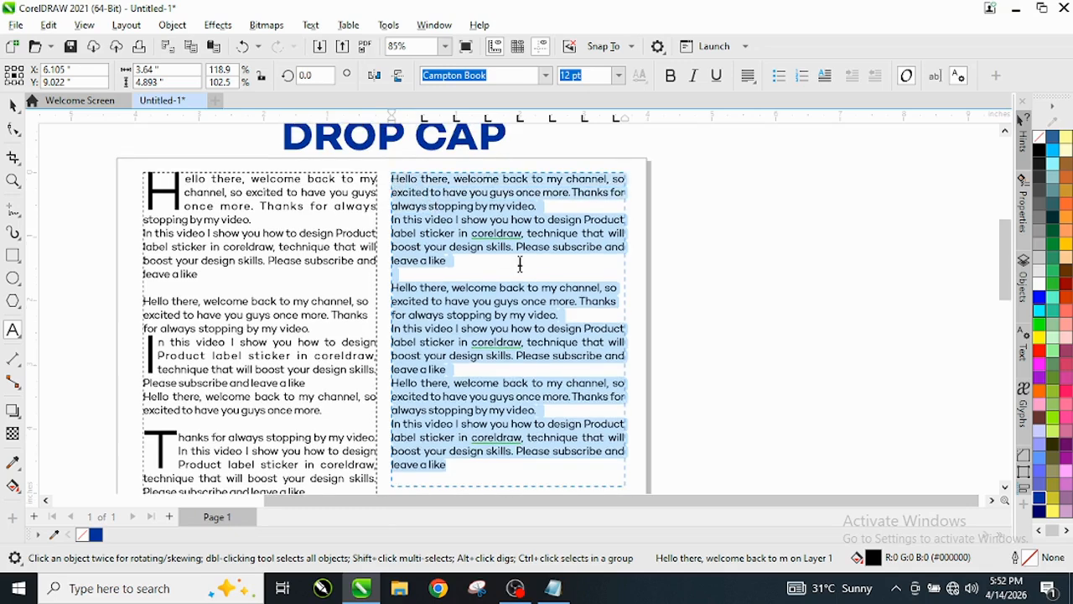
text(Arial)
key(Tab)
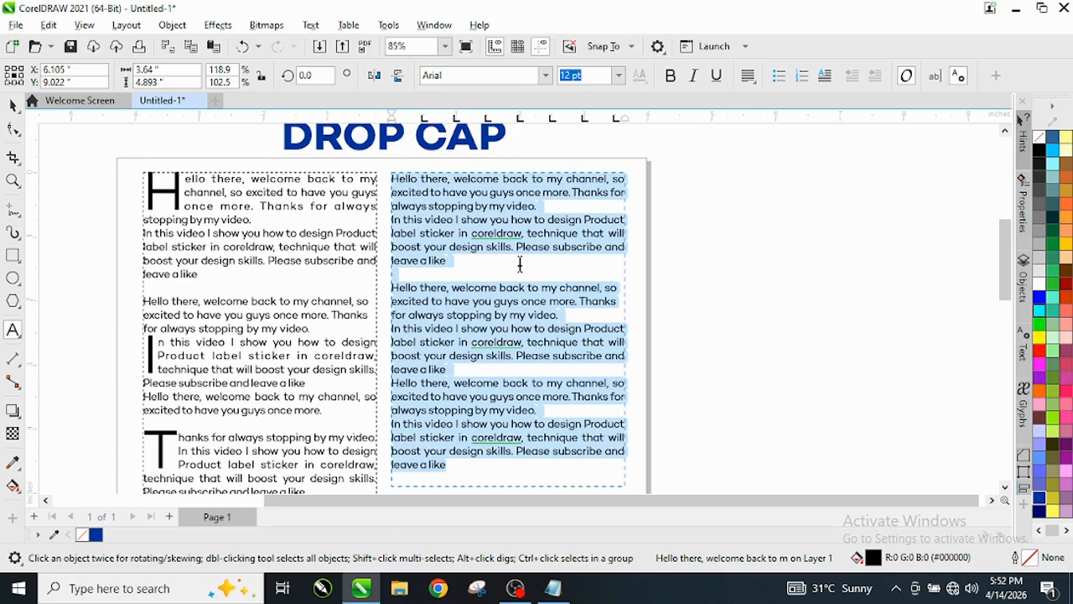
right_click(460, 217)
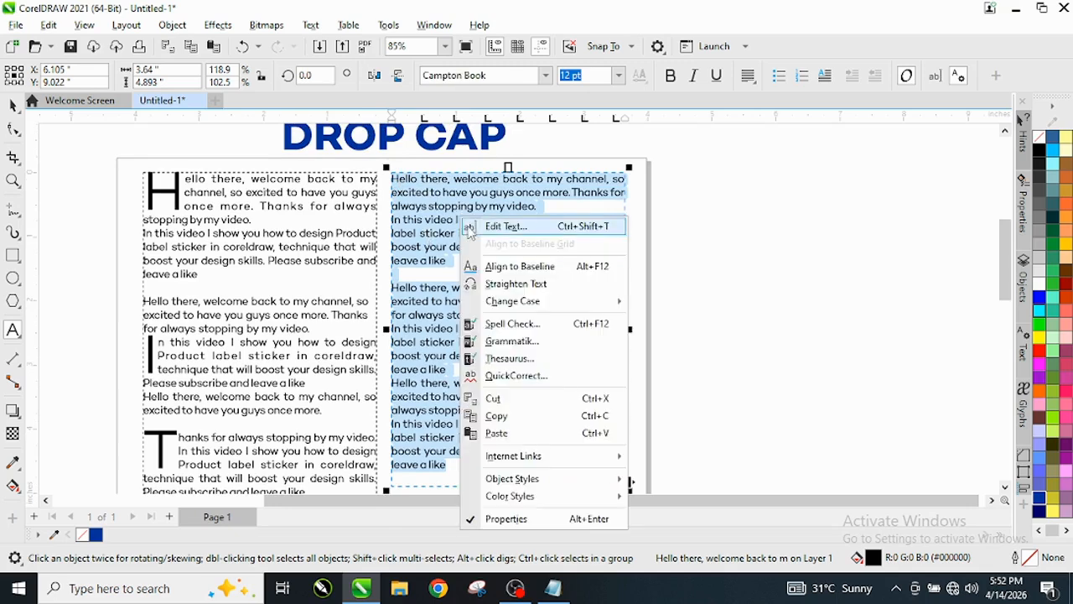
click(506, 416)
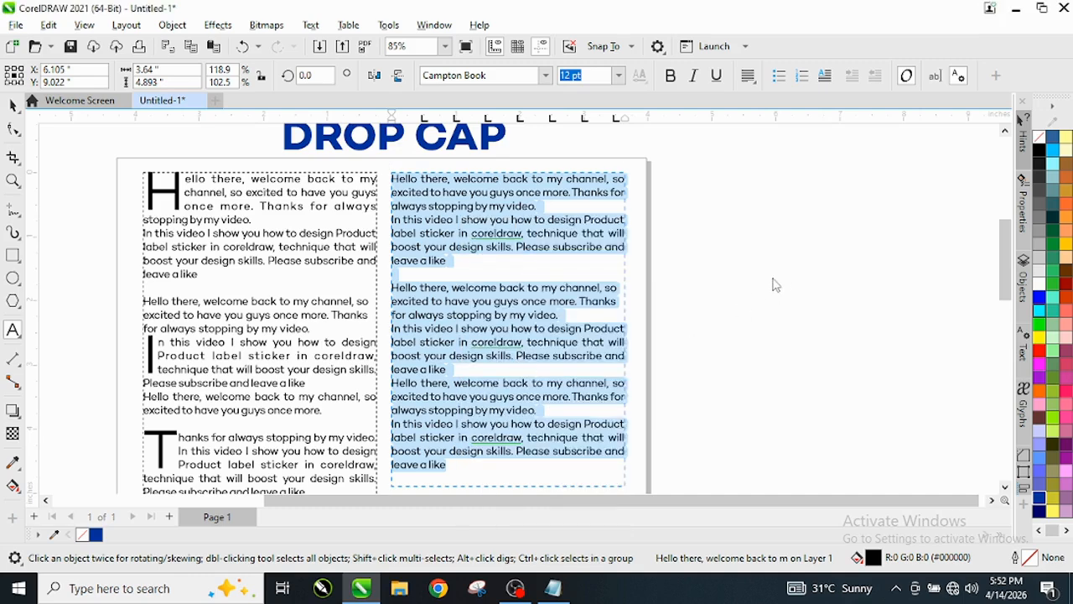
click(510, 313)
click(779, 273)
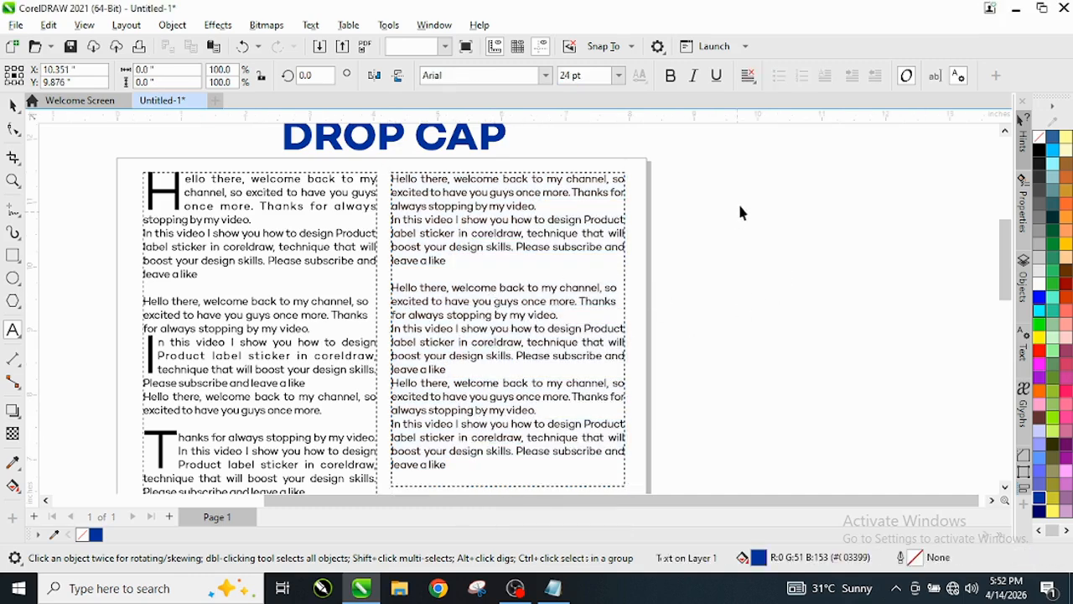
Delete both paragraph text frames from the page, keeping the DROP CAP title.
click(741, 212)
scroll(465, 231, down, 1)
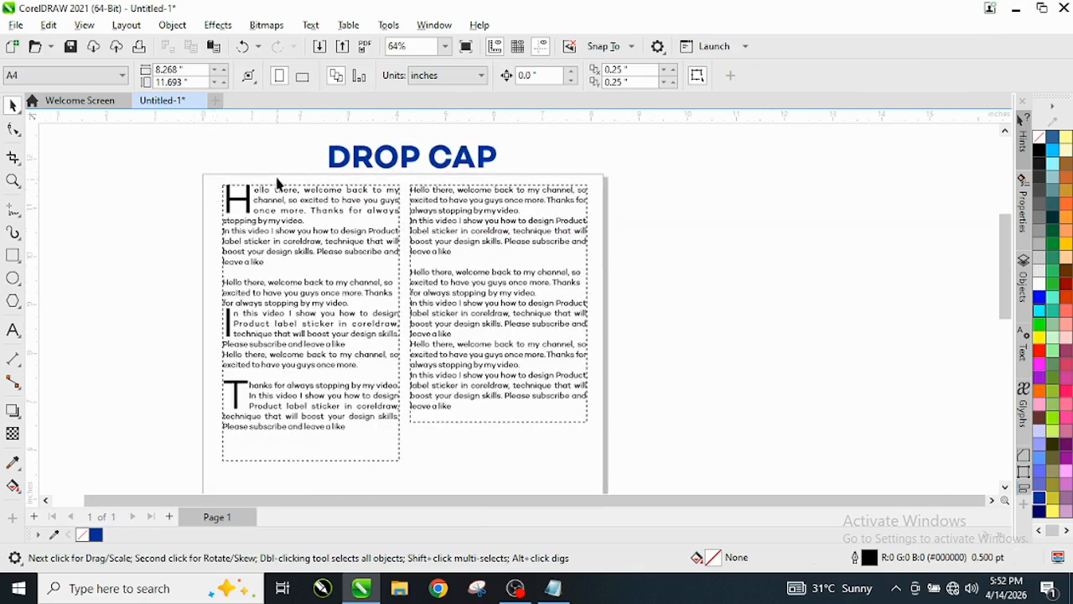
drag(515, 249, 640, 476)
key(Delete)
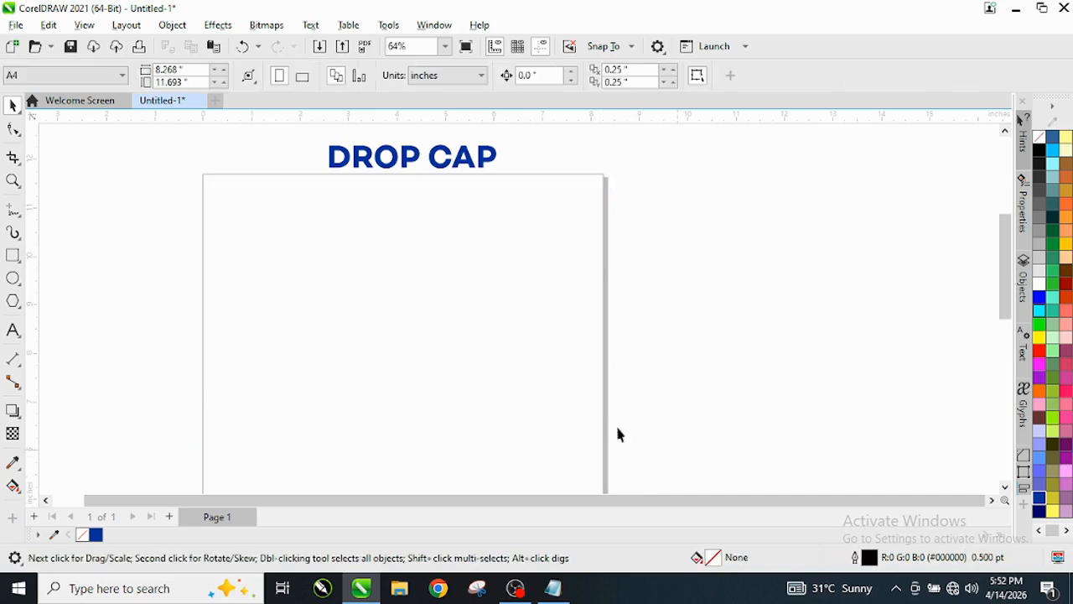
Add the artistic text "UDSGHSFHIO" in the page's upper-left corner, and delete it again.
scroll(361, 216, up, 2)
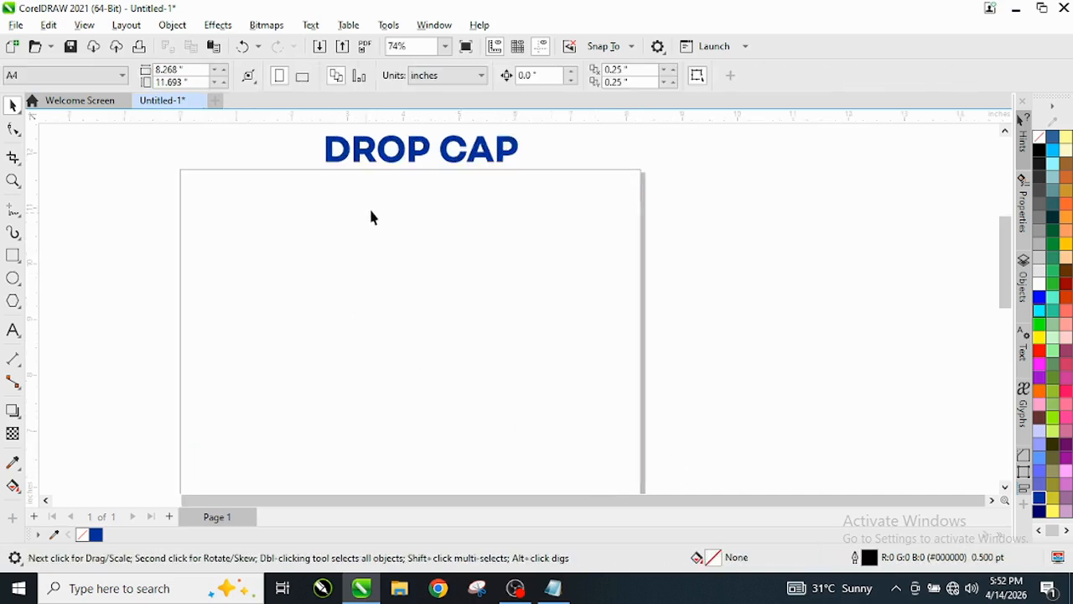
scroll(479, 202, down, 2)
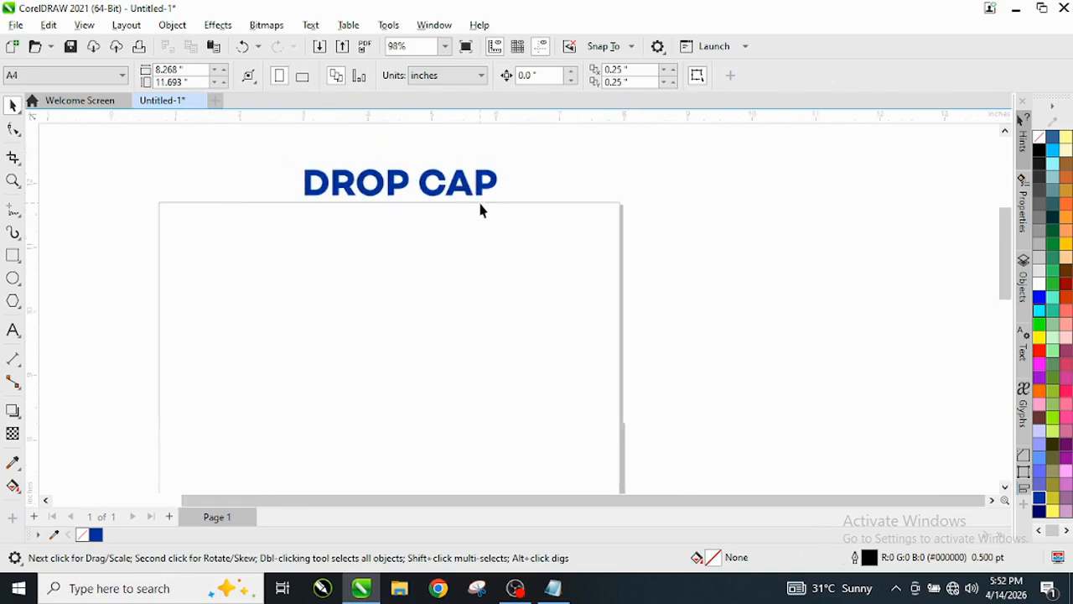
scroll(378, 217, up, 2)
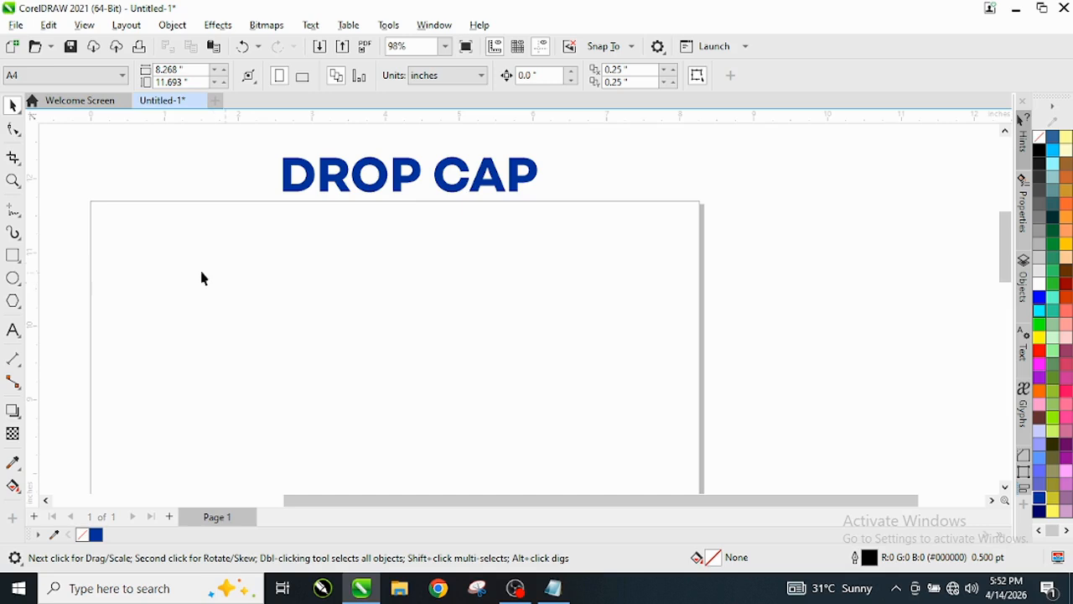
click(14, 331)
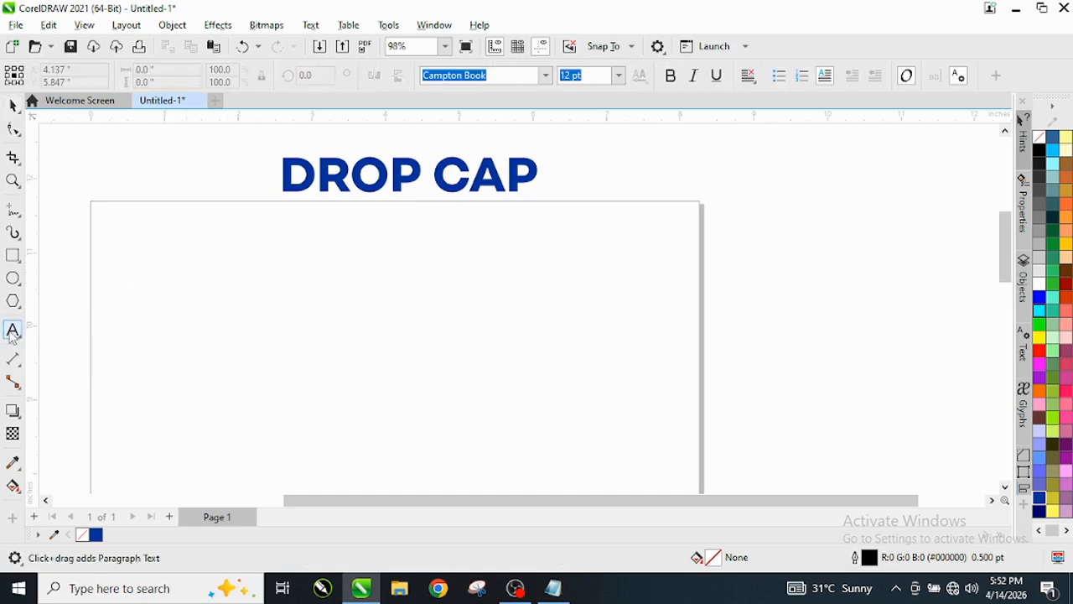
click(118, 227)
text(UDSGHSFHIO)
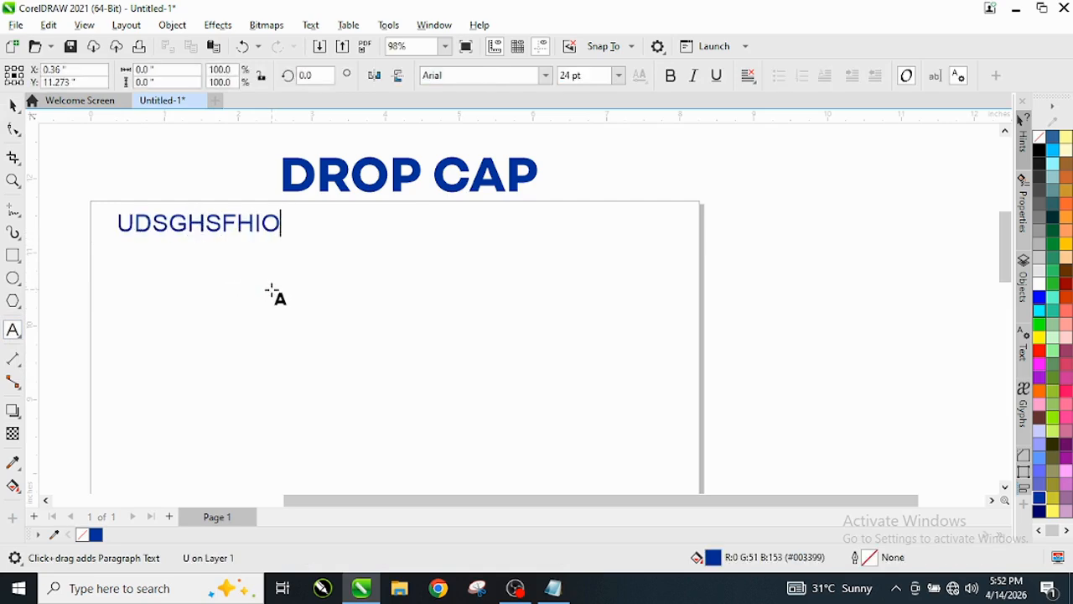
key(ctrl+space)
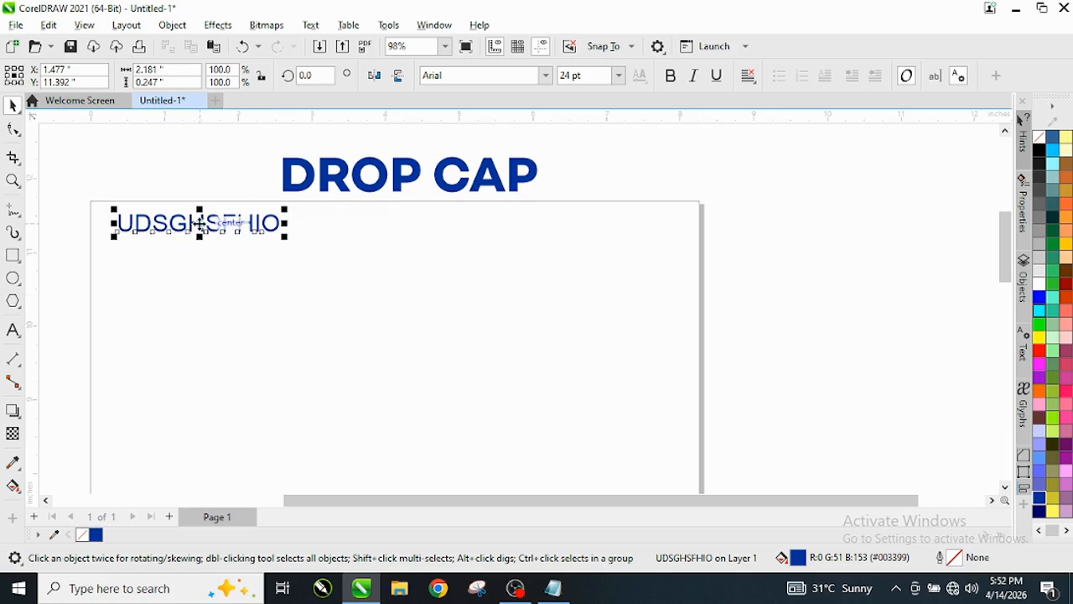
drag(200, 223, 214, 244)
key(Delete)
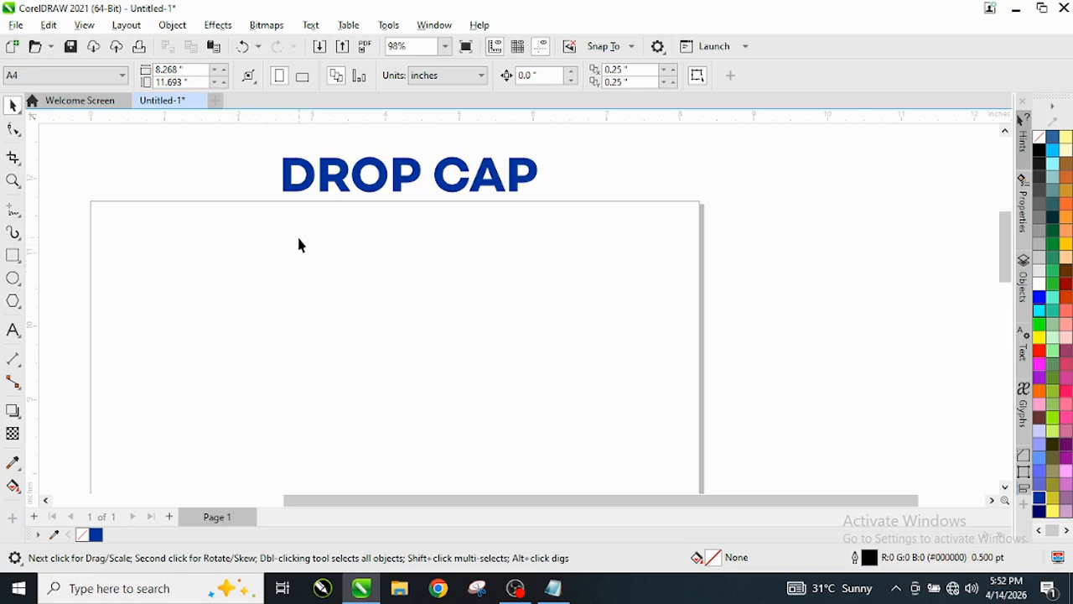
Paste the copied paragraph text frame and move it into the page's upper-left corner.
scroll(345, 242, down, 2)
scroll(207, 283, up, 2)
scroll(275, 254, down, 1)
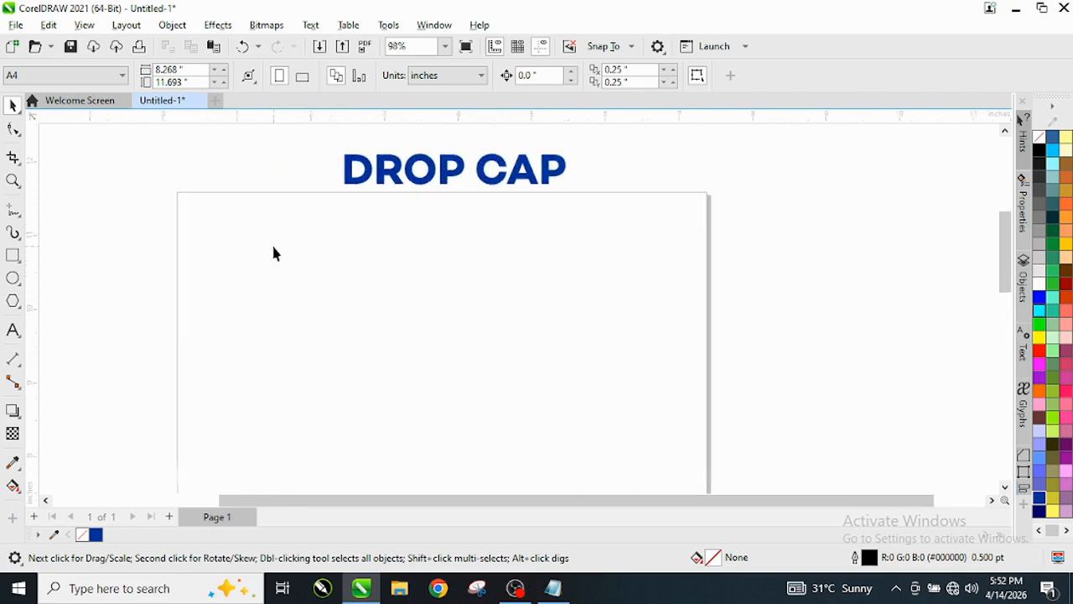
scroll(455, 230, up, 2)
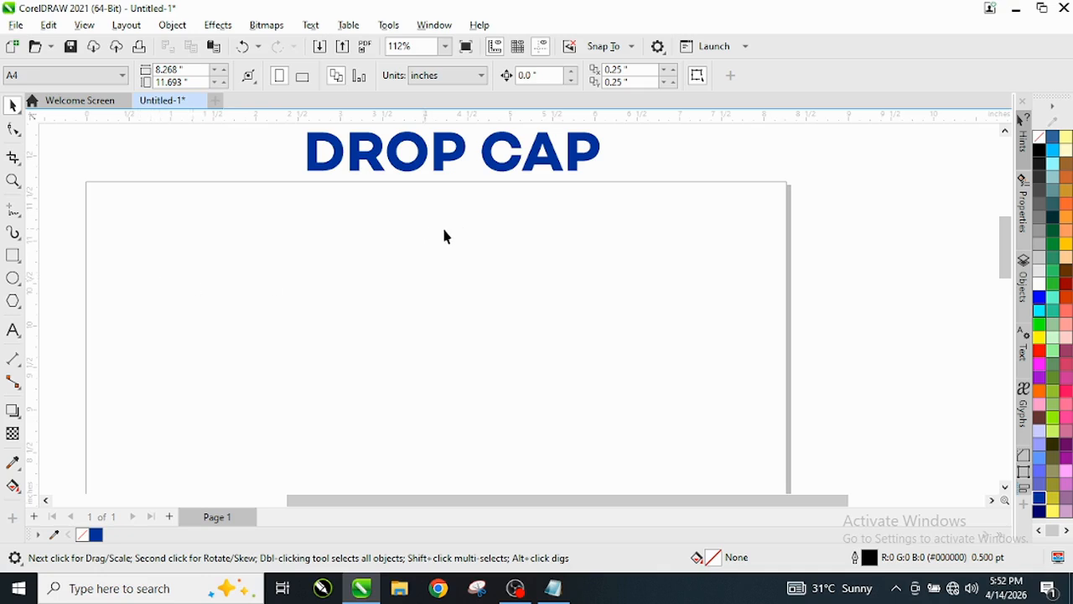
right_click(143, 241)
click(185, 361)
scroll(364, 383, down, 1)
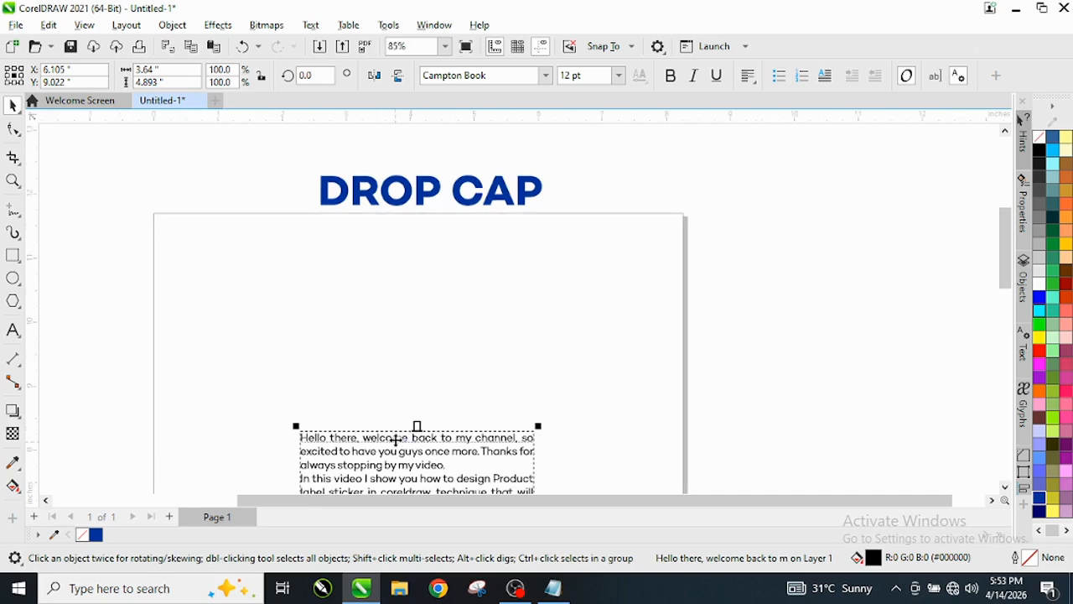
drag(396, 441, 266, 229)
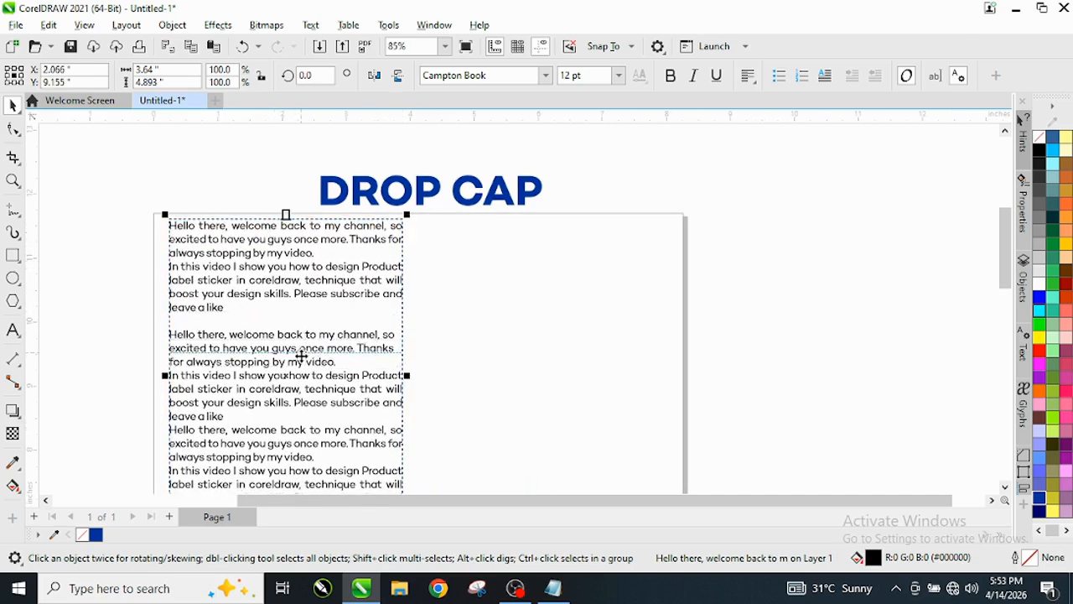
Duplicate the paragraph text frame to the right half of the page.
drag(289, 352, 564, 367)
right_click(563, 367)
scroll(495, 251, down, 1)
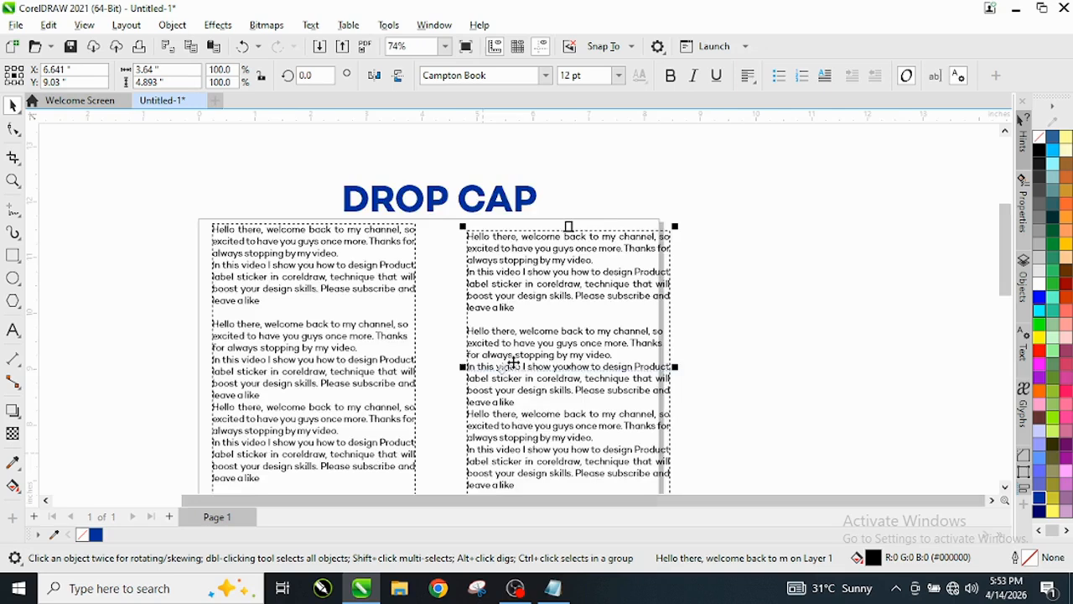
Shrink the duplicated text frame to about 1.2 × 1.6 inches and place it in the page's upper-right corner.
scroll(514, 363, down, 2)
drag(482, 460, 525, 347)
scroll(618, 330, up, 1)
drag(597, 304, 566, 298)
scroll(608, 277, up, 3)
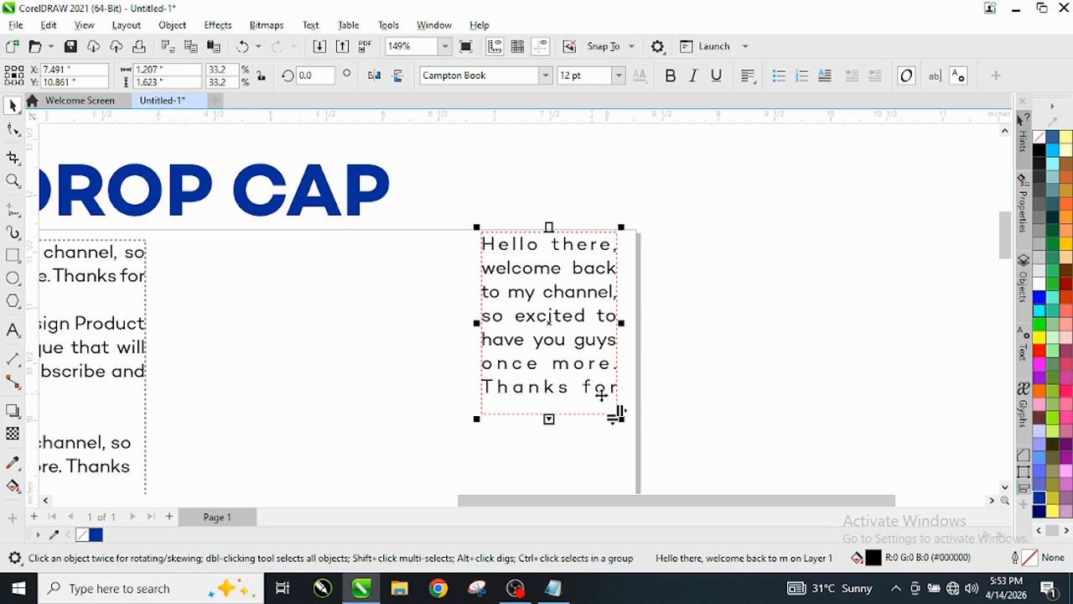
Duplicate the small text frame into the space between it and the large frame, slightly lower on the page.
scroll(580, 379, down, 1)
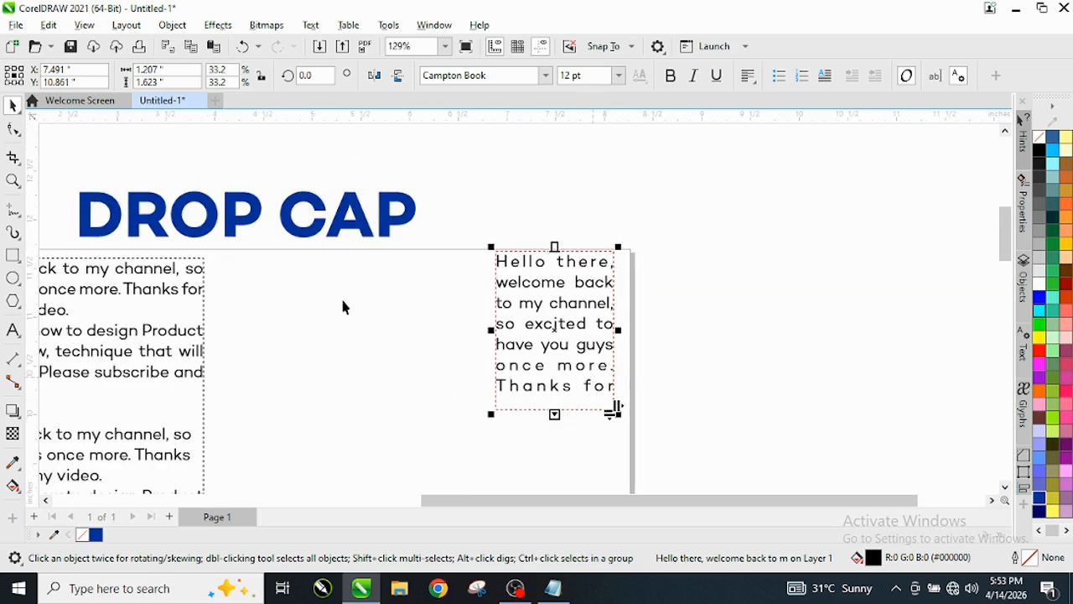
drag(493, 307, 284, 434)
right_click(283, 434)
scroll(403, 298, down, 4)
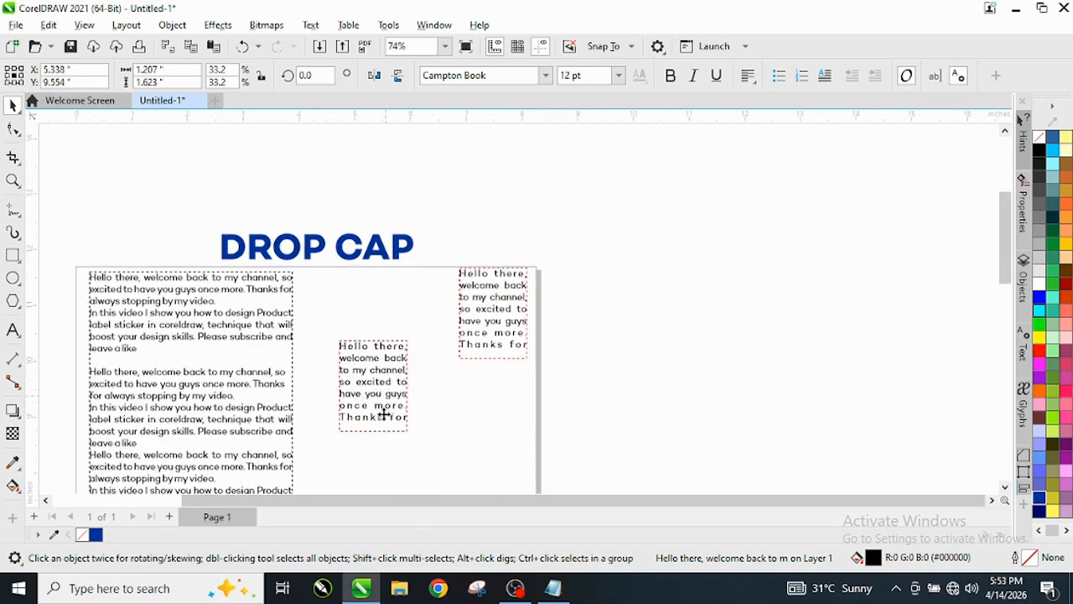
Delete all three paragraph text frames from the page.
scroll(463, 364, down, 2)
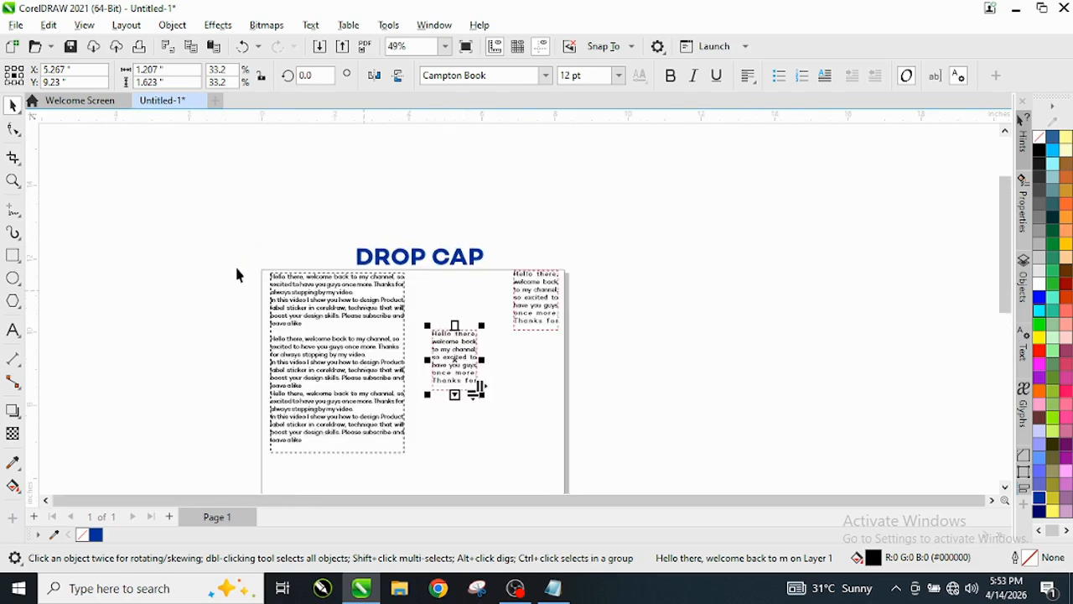
drag(238, 275, 585, 487)
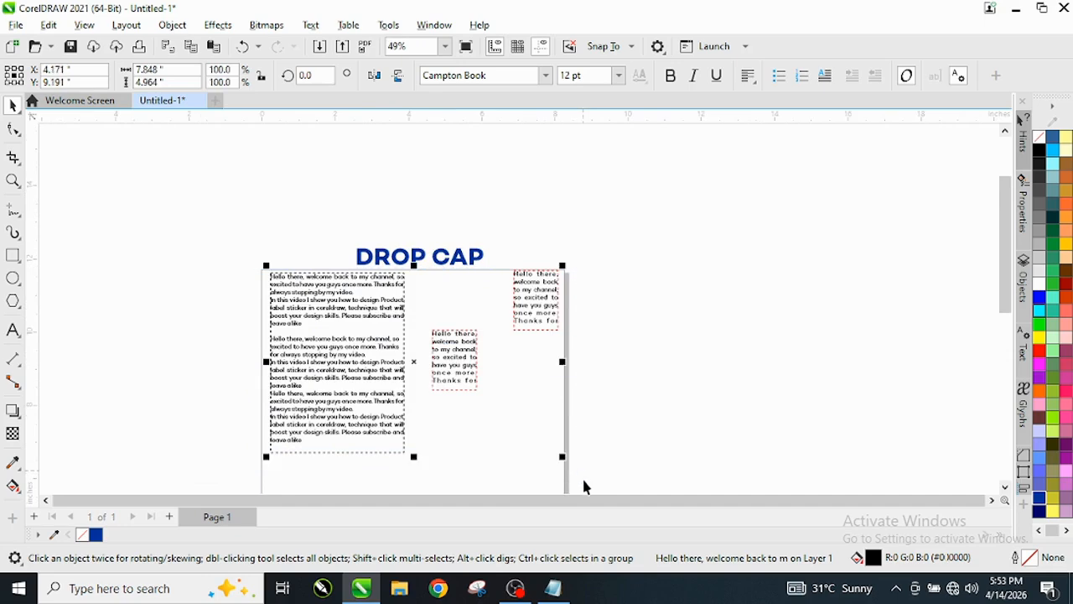
key(Delete)
scroll(425, 326, up, 5)
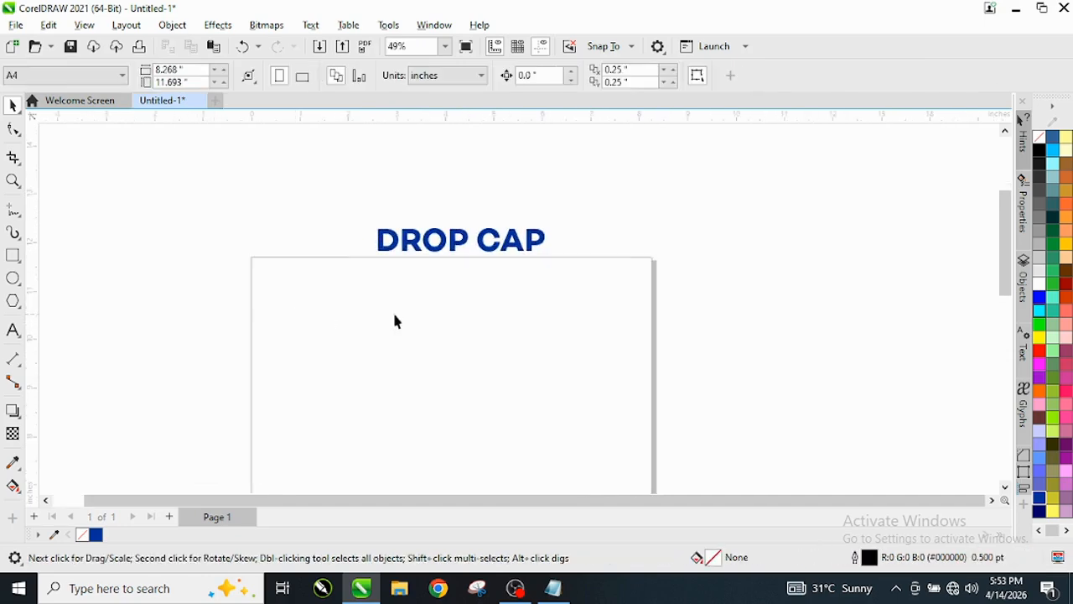
Draw a paragraph text frame about 2.2 × 2.4 inches in the page's upper-left corner.
click(13, 332)
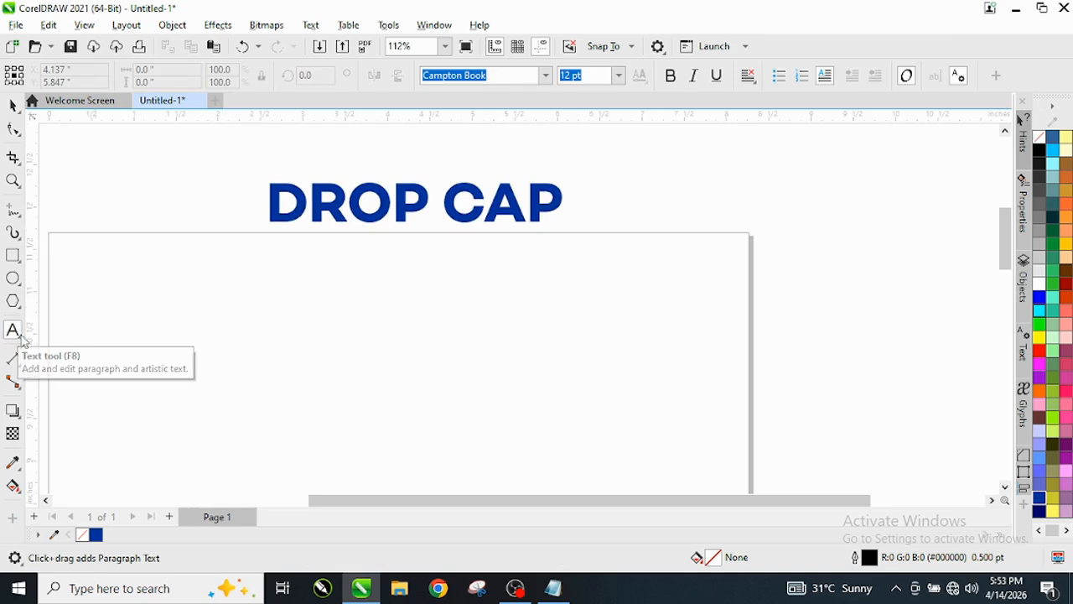
scroll(101, 314, up, 2)
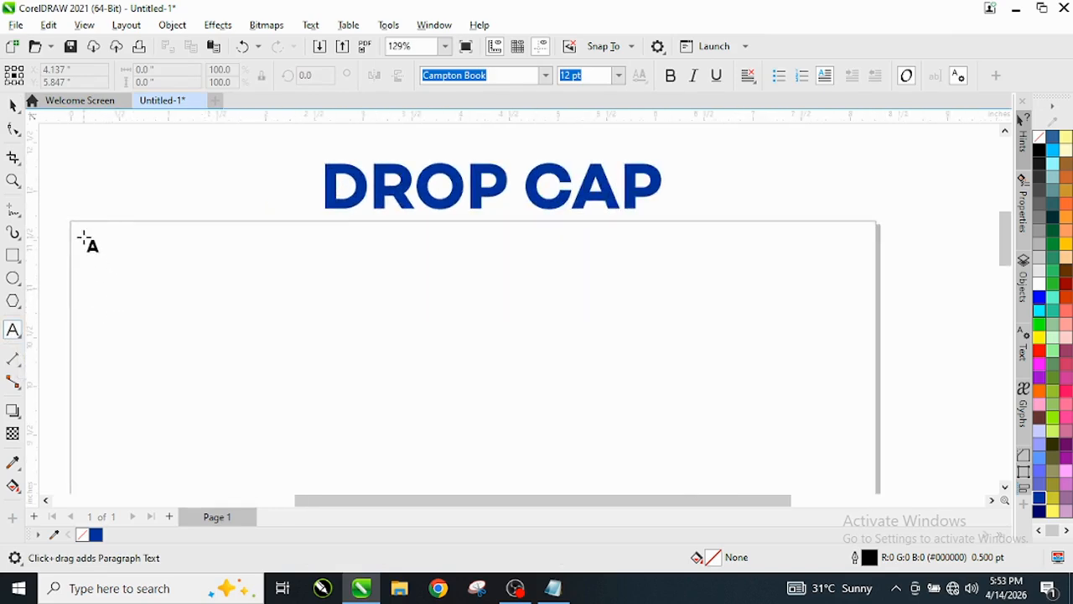
drag(83, 232, 261, 433)
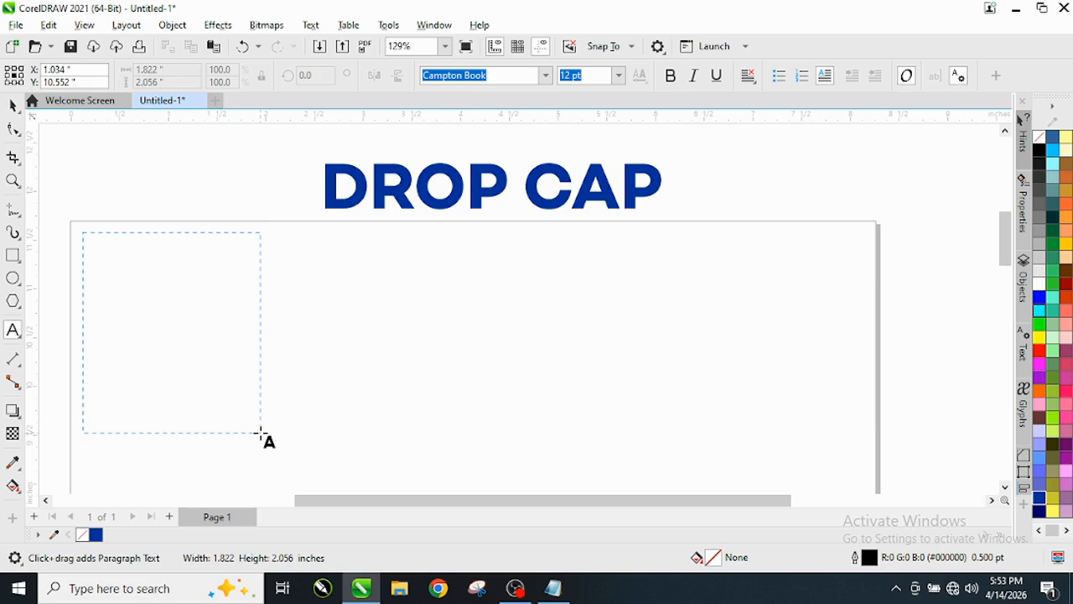
drag(261, 433, 295, 462)
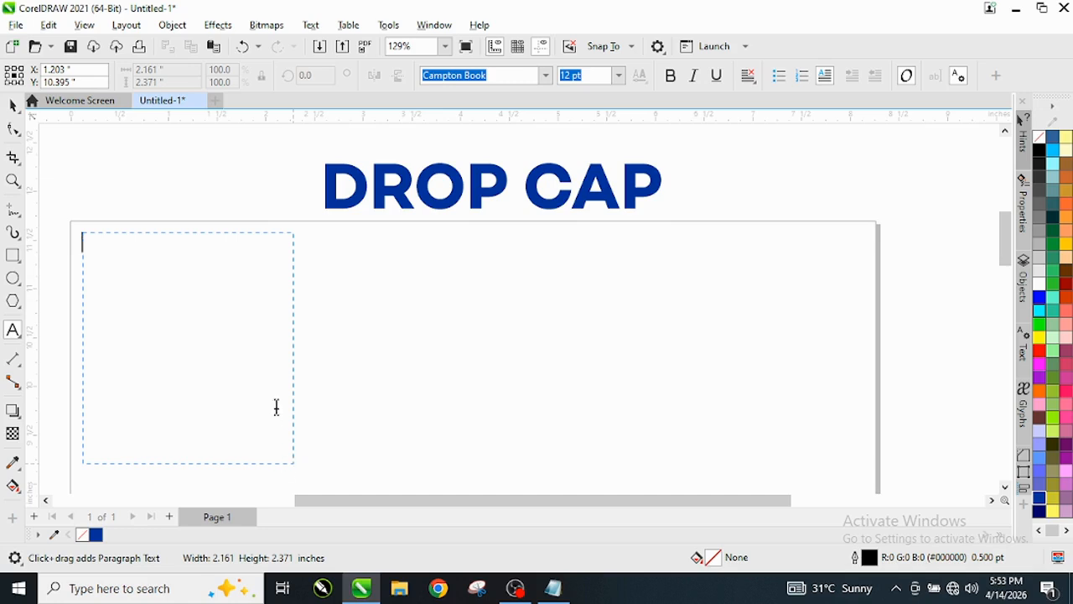
scroll(210, 311, up, 2)
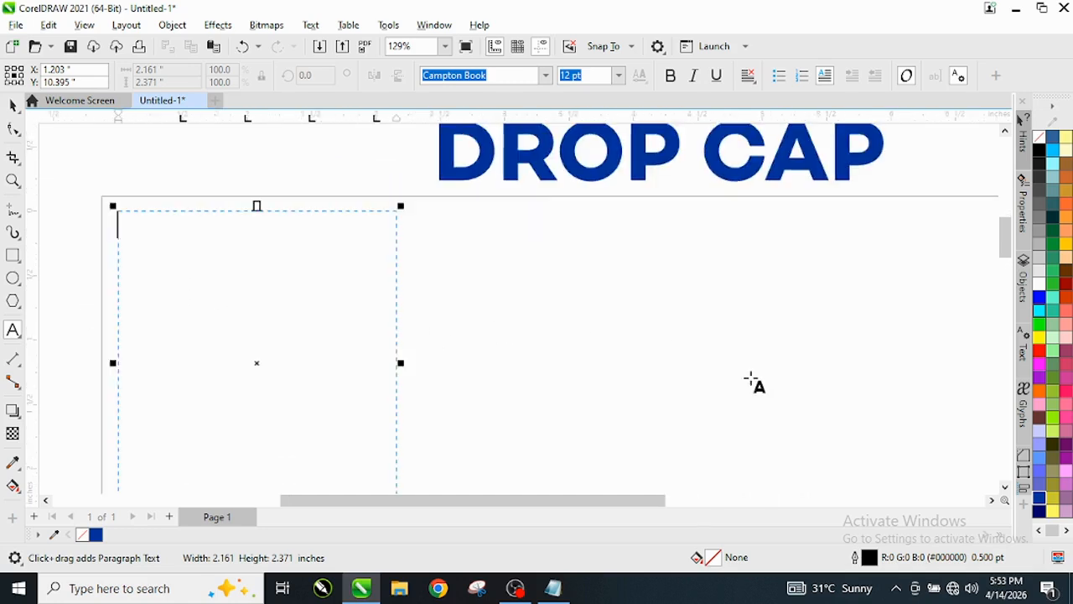
Enter the lines DSJFSGONZDL, ADFHKZDNLKNCXN and KZCBKBC in the frame and finish text editing.
text(DSJFSGONZDL)
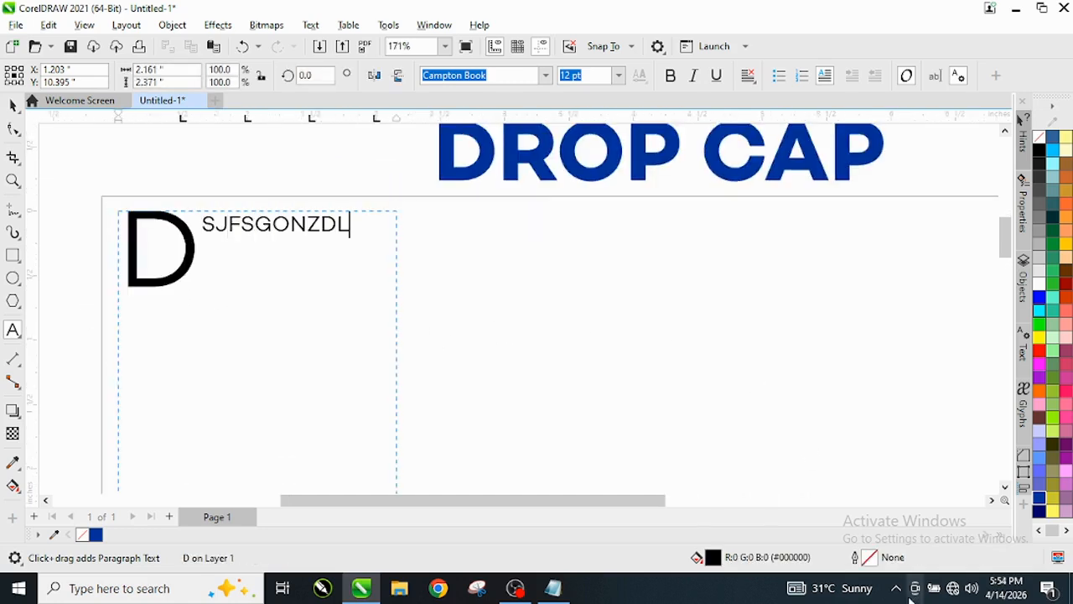
key(Return)
text(ADFHKZDNLKNCXN)
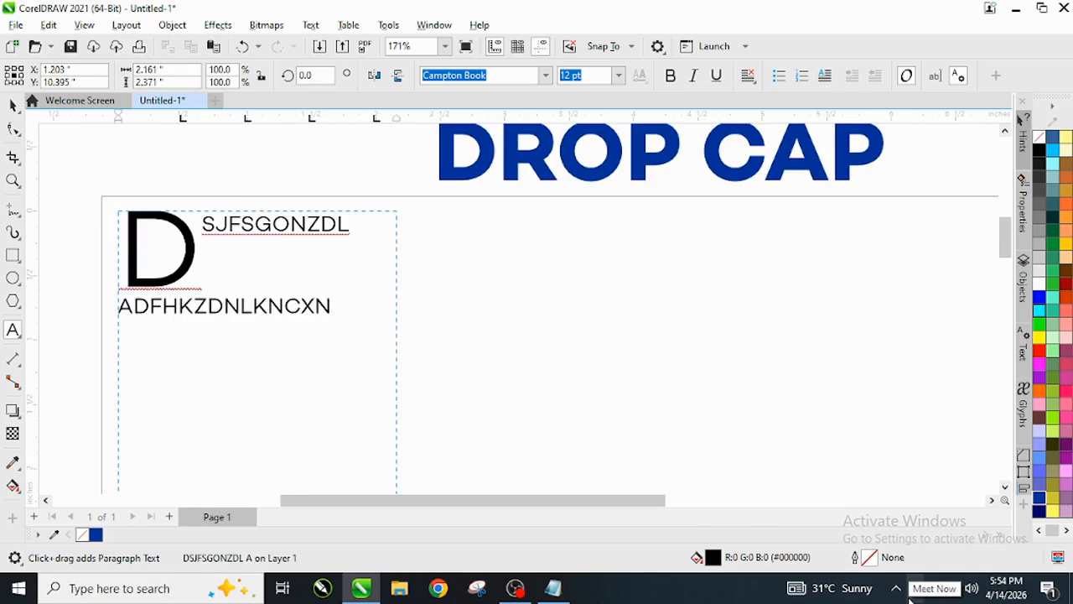
key(Return)
text(KZCBKBC)
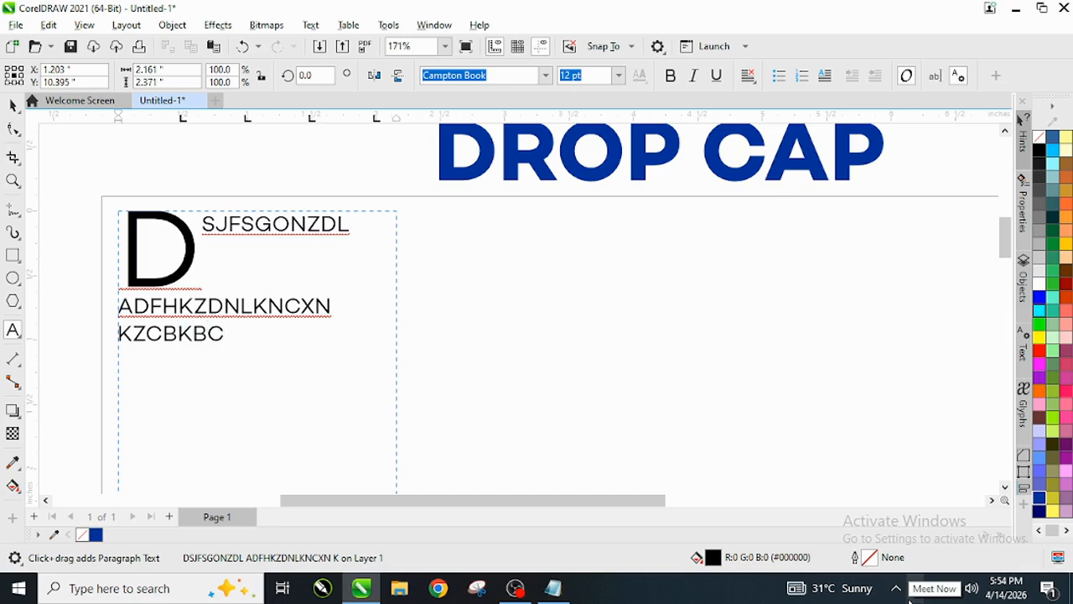
key(Return)
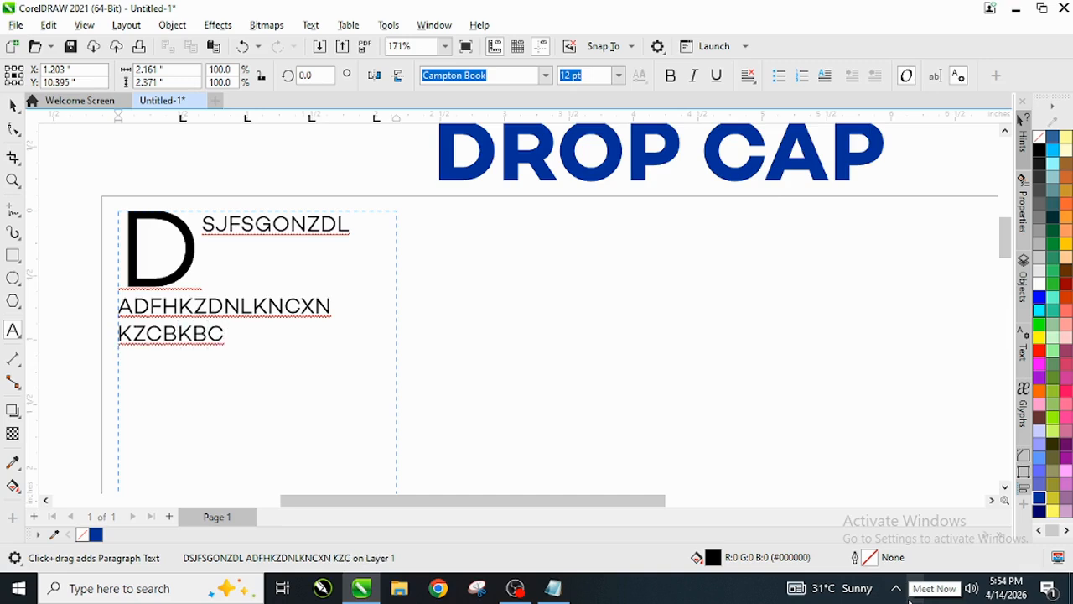
key(Escape)
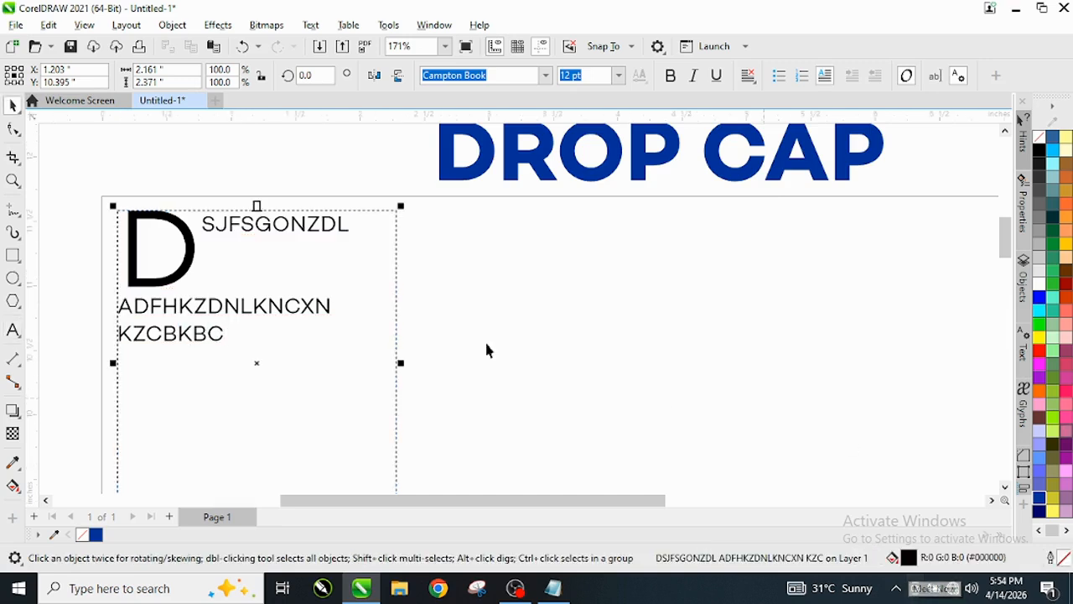
Duplicate the paragraph text frame and place the copy in the left half of the page's lower part.
scroll(295, 311, down, 2)
scroll(276, 308, down, 1)
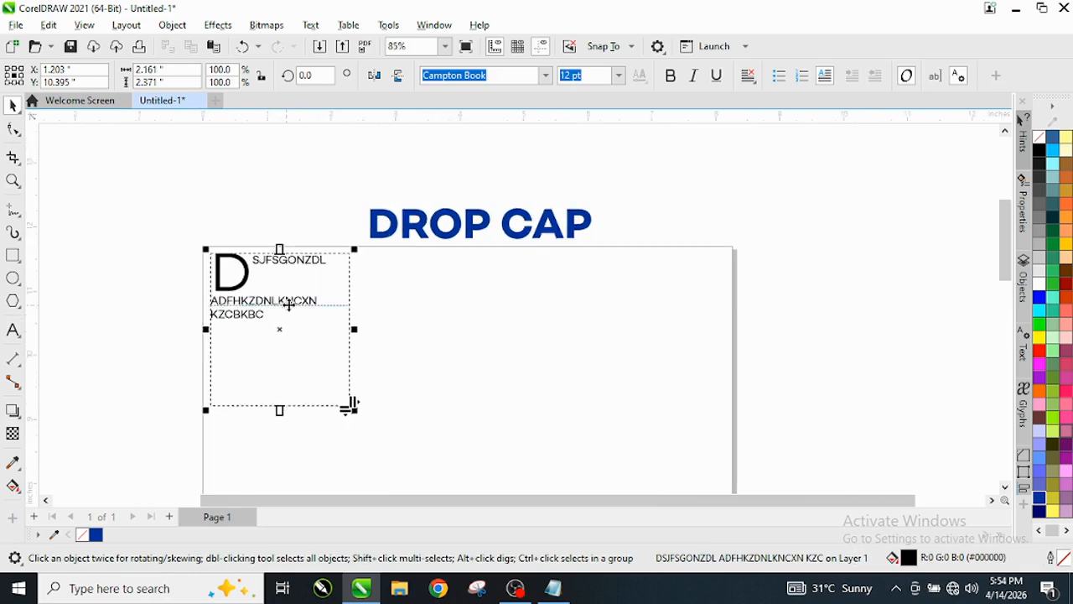
scroll(291, 304, up, 1)
scroll(267, 318, up, 2)
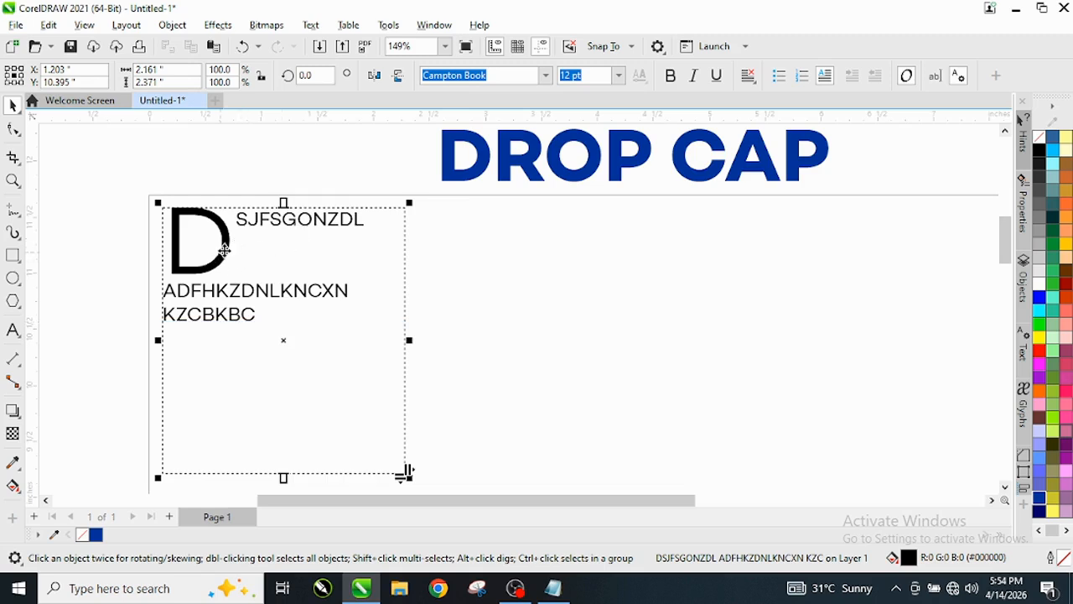
drag(220, 298, 650, 428)
scroll(243, 294, down, 1)
scroll(600, 292, down, 3)
scroll(654, 375, down, 4)
scroll(675, 433, up, 5)
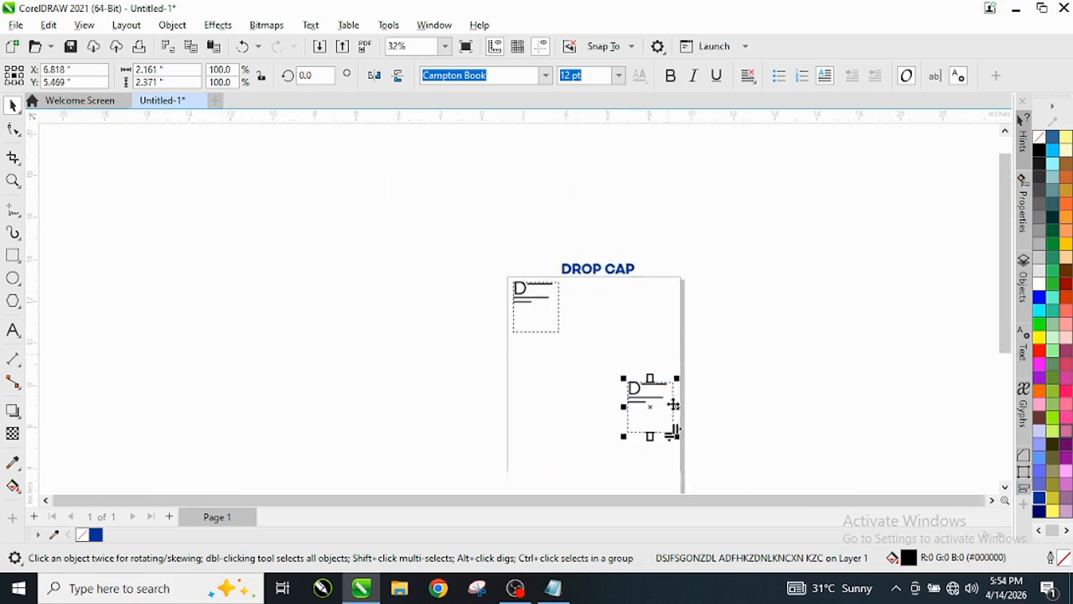
drag(600, 323, 353, 401)
scroll(464, 386, down, 1)
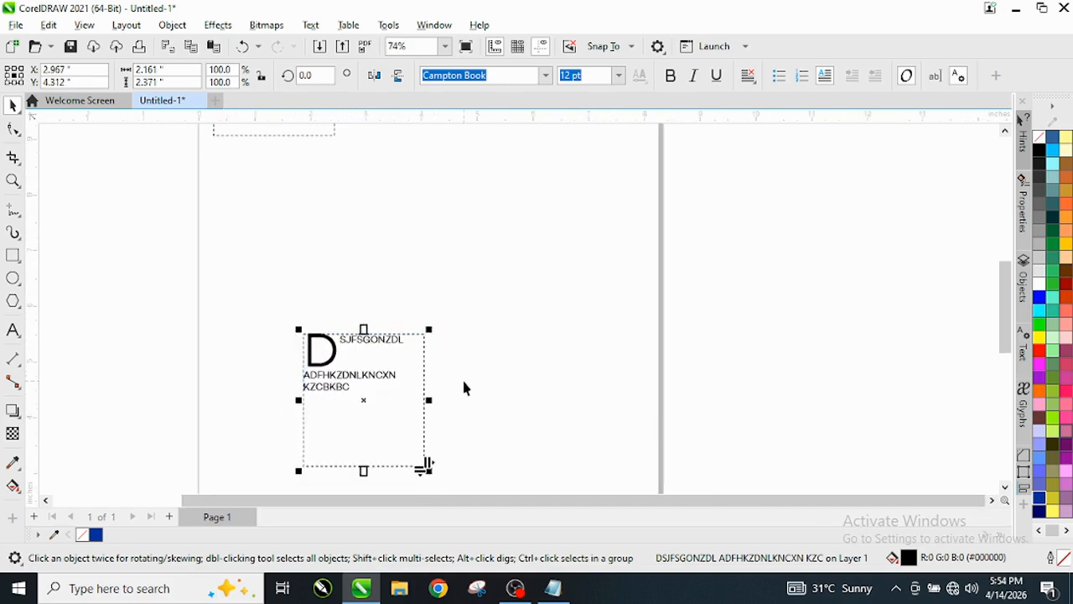
Delete the sample paragraph text frames from the page.
click(461, 377)
scroll(461, 379, down, 3)
scroll(409, 171, up, 2)
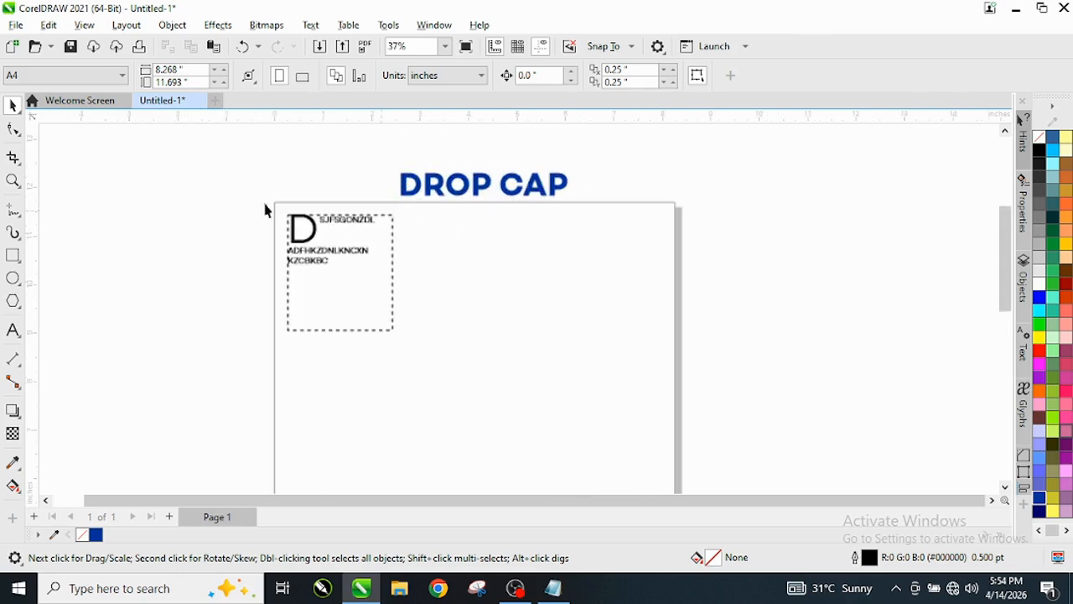
drag(243, 195, 428, 360)
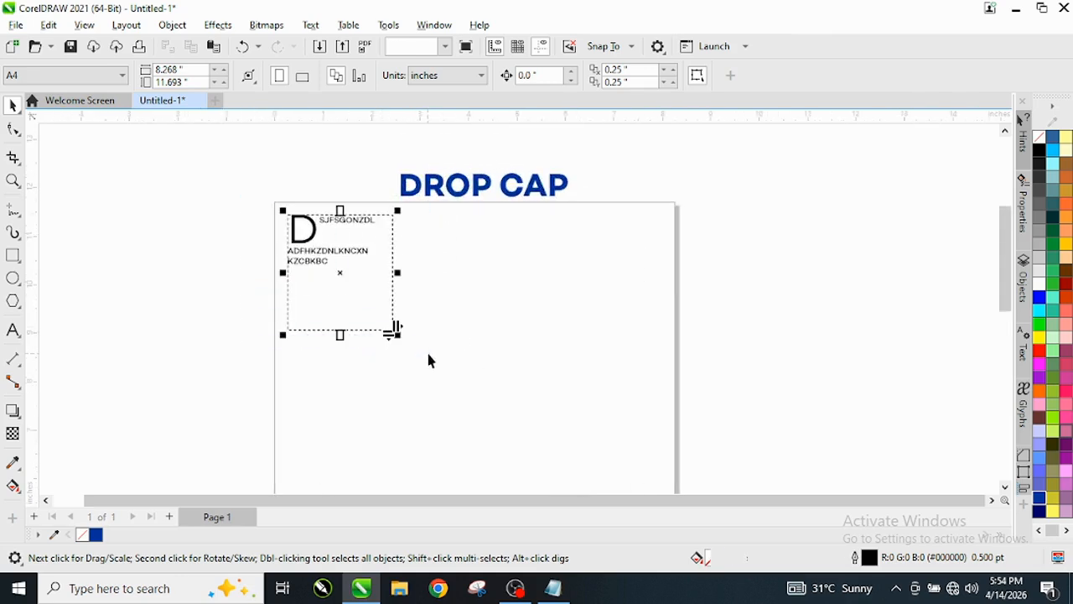
key(Delete)
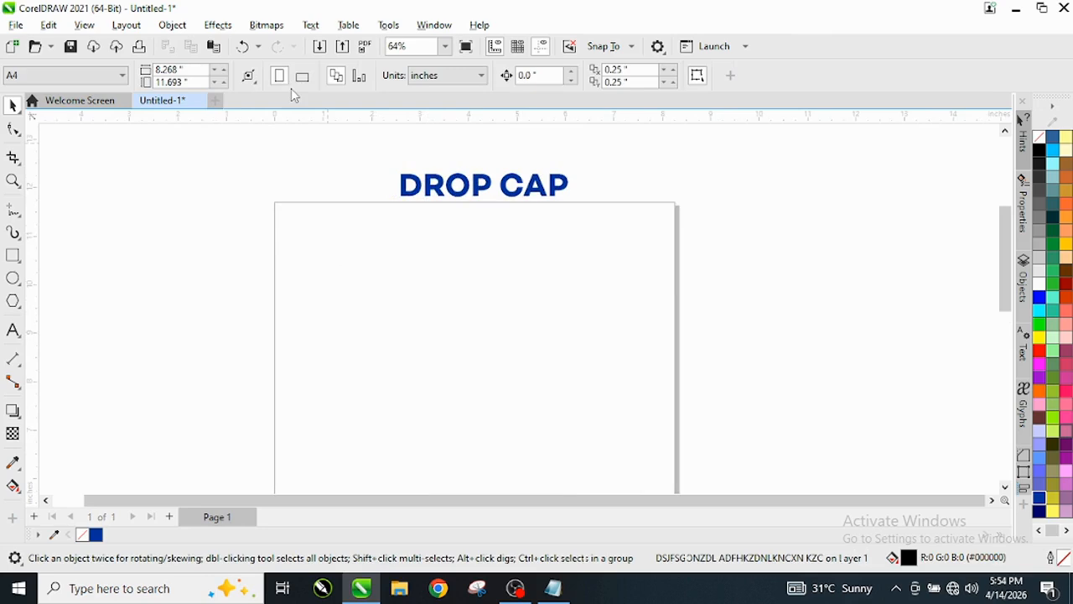
Draw a paragraph text frame about 4.6 × 5 inches in the page's upper-left area and paste the copied welcome text into it.
click(13, 332)
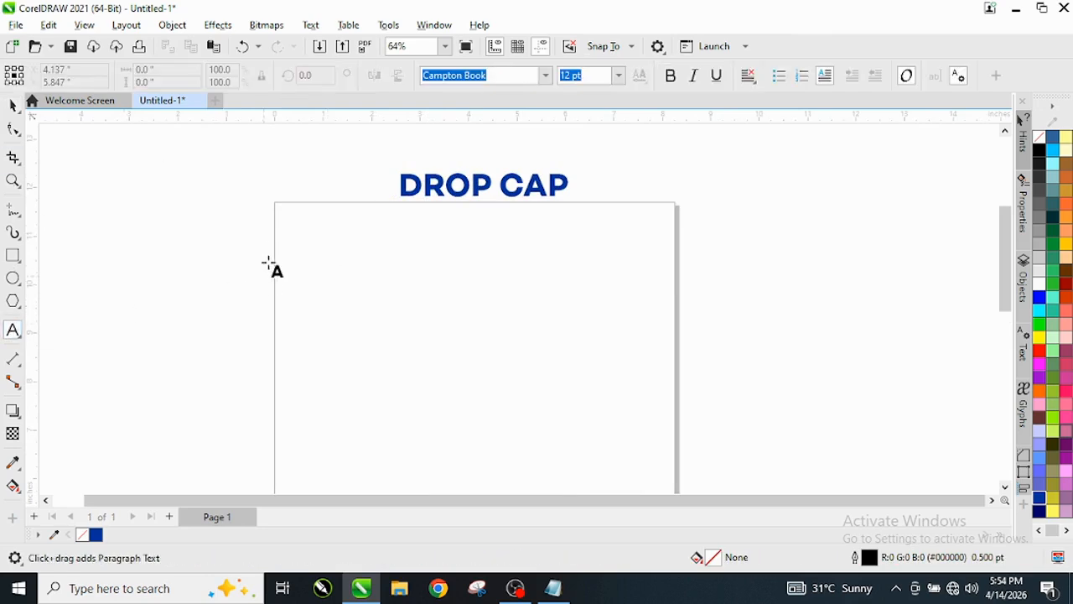
drag(284, 218, 507, 460)
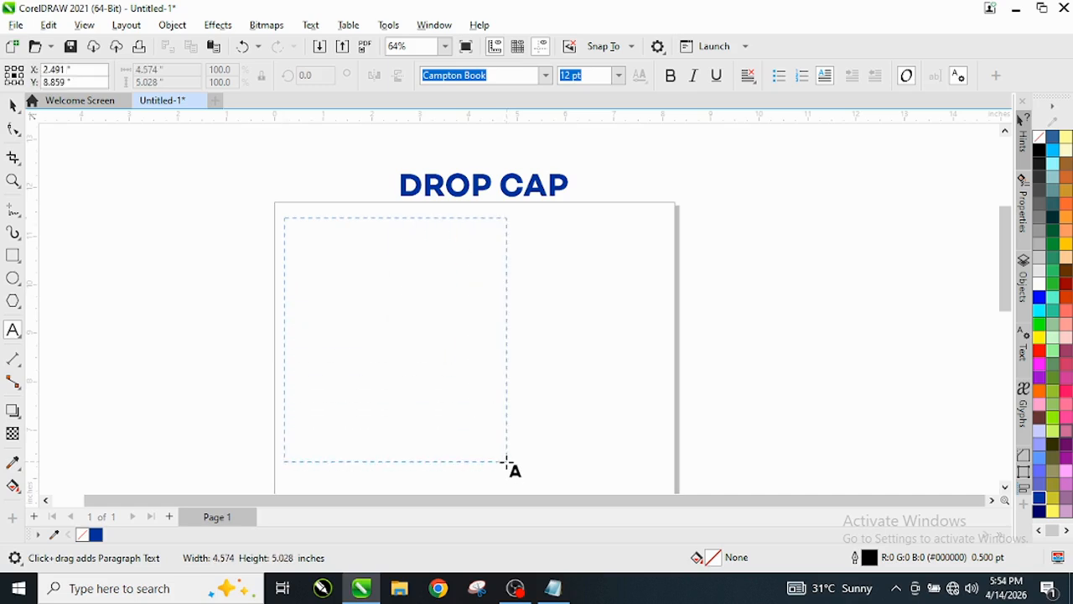
right_click(307, 233)
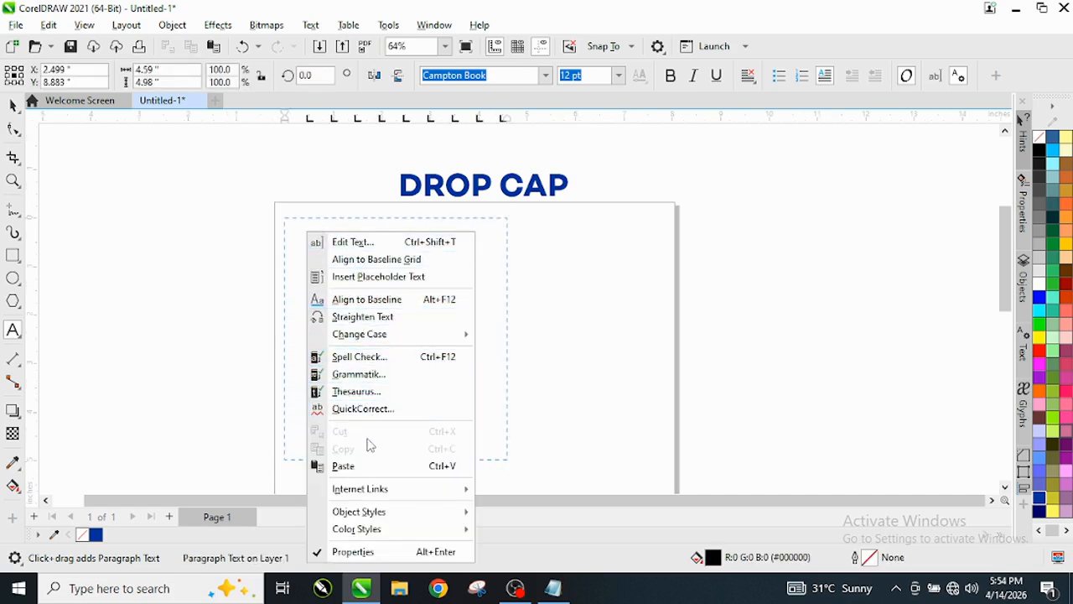
click(350, 466)
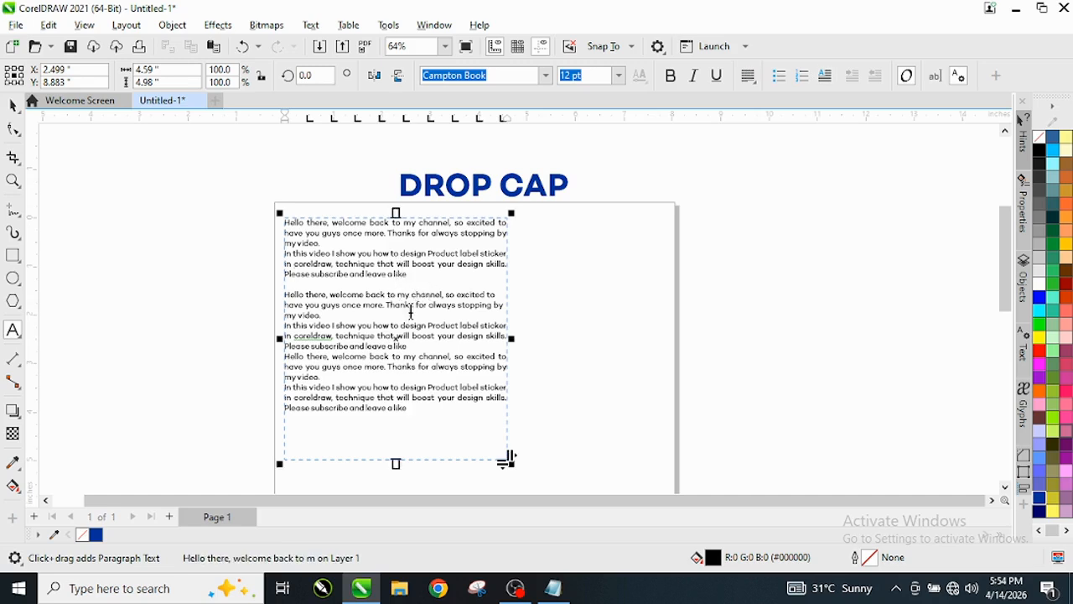
Extend the paragraph text frame downward to a height of about 5.4 inches.
scroll(393, 286, down, 2)
scroll(399, 384, up, 3)
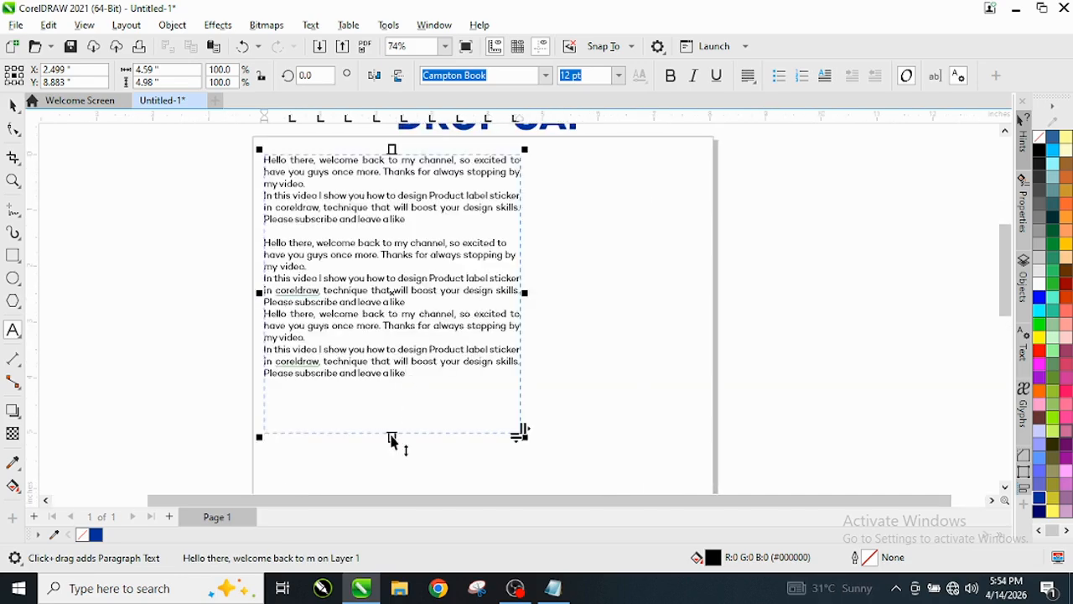
drag(392, 436, 393, 459)
scroll(413, 314, down, 2)
scroll(401, 179, up, 1)
scroll(403, 180, down, 1)
scroll(263, 206, up, 3)
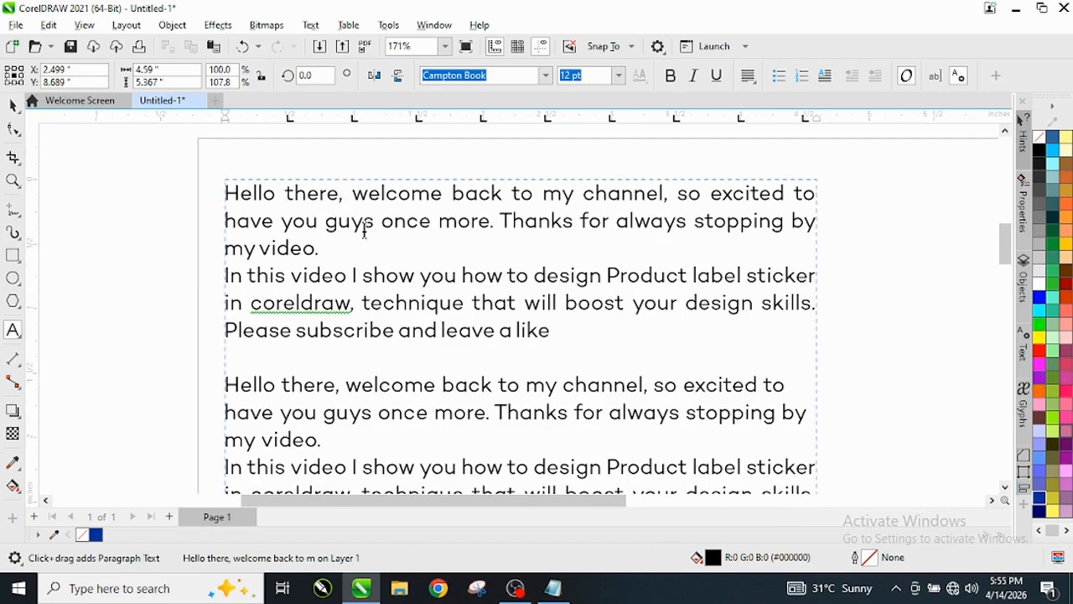
Finish text editing and move the frame slightly up and right, to about X 2.56, Y 8.88 inches.
key(ctrl+space)
scroll(372, 235, down, 1)
scroll(395, 249, down, 1)
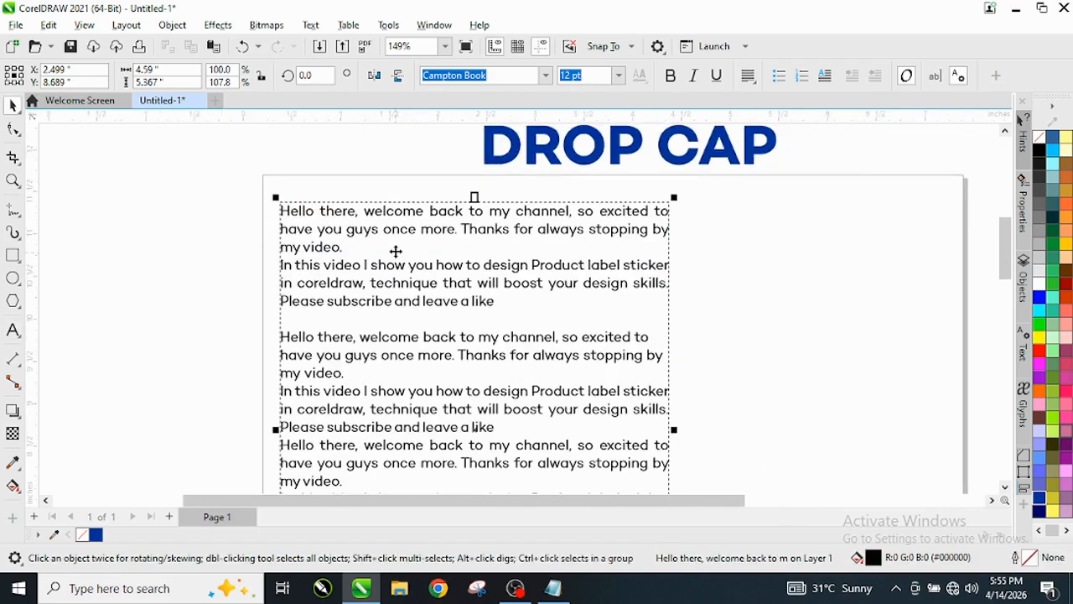
scroll(288, 212, up, 1)
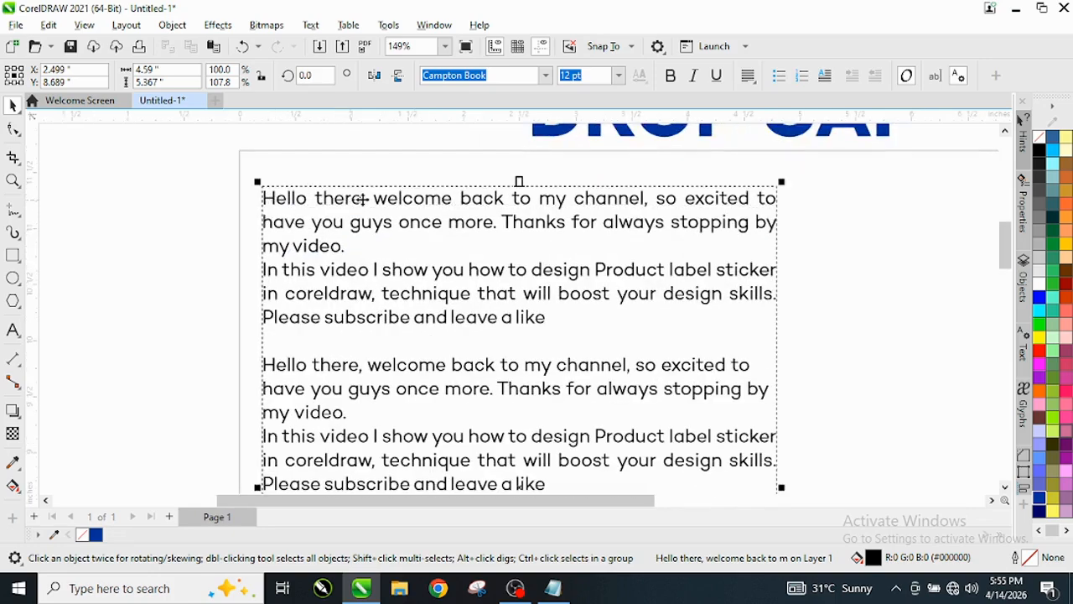
drag(333, 200, 352, 186)
Select the opening letter H of the first paragraph and enable a drop cap for it, keeping the settings dialog clear of the letter.
scroll(285, 175, up, 2)
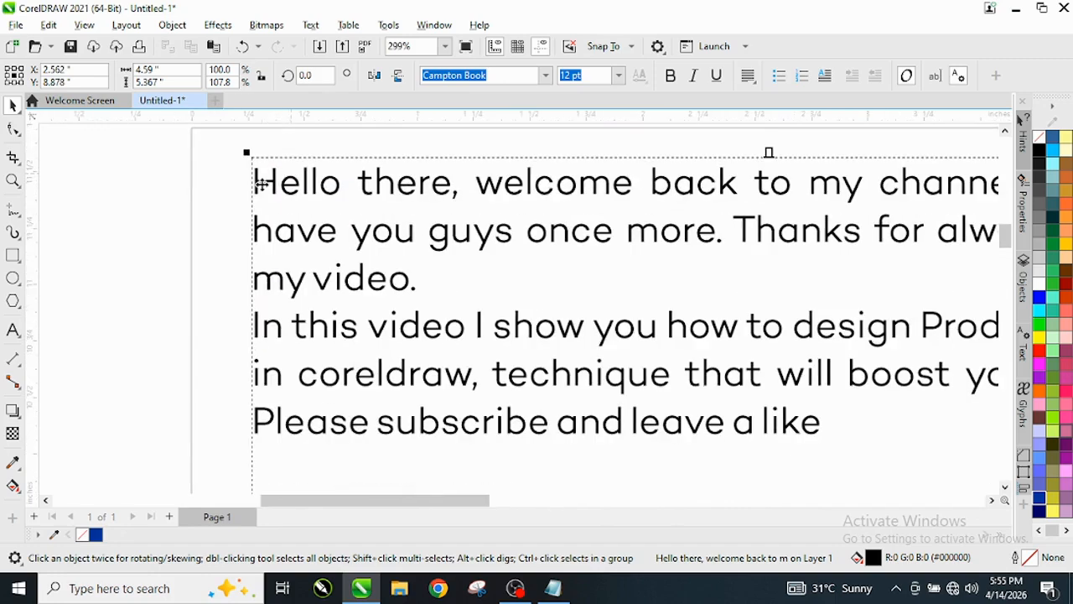
scroll(267, 181, up, 1)
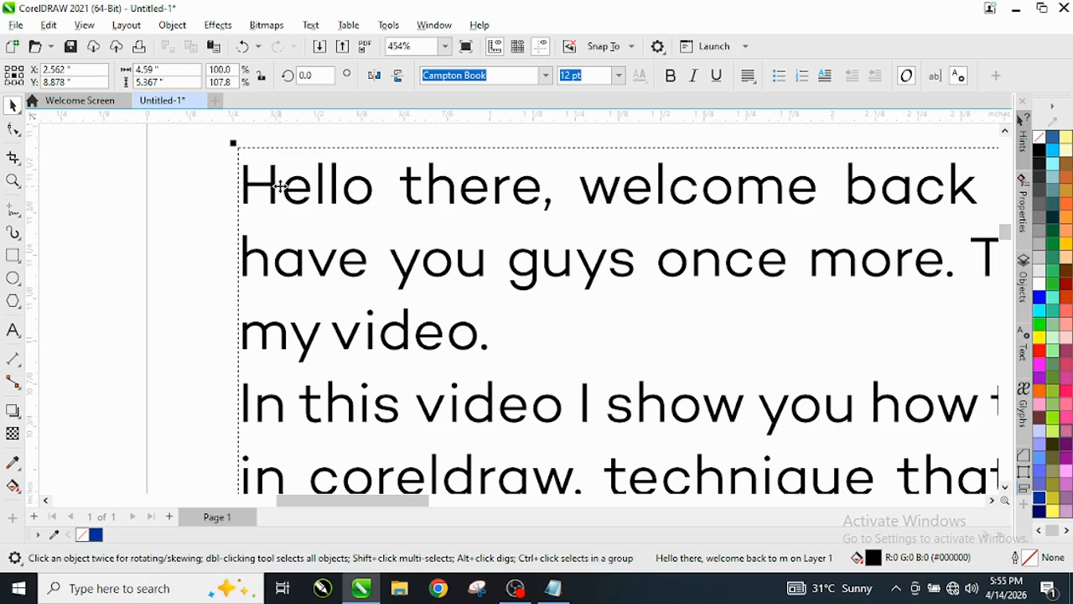
double_click(279, 186)
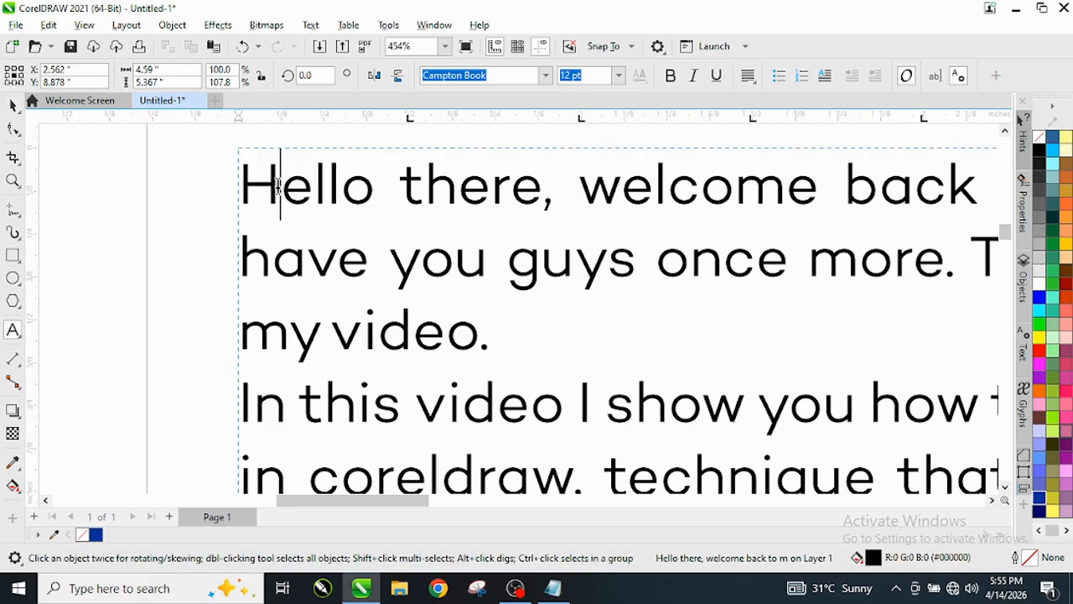
drag(268, 186, 253, 192)
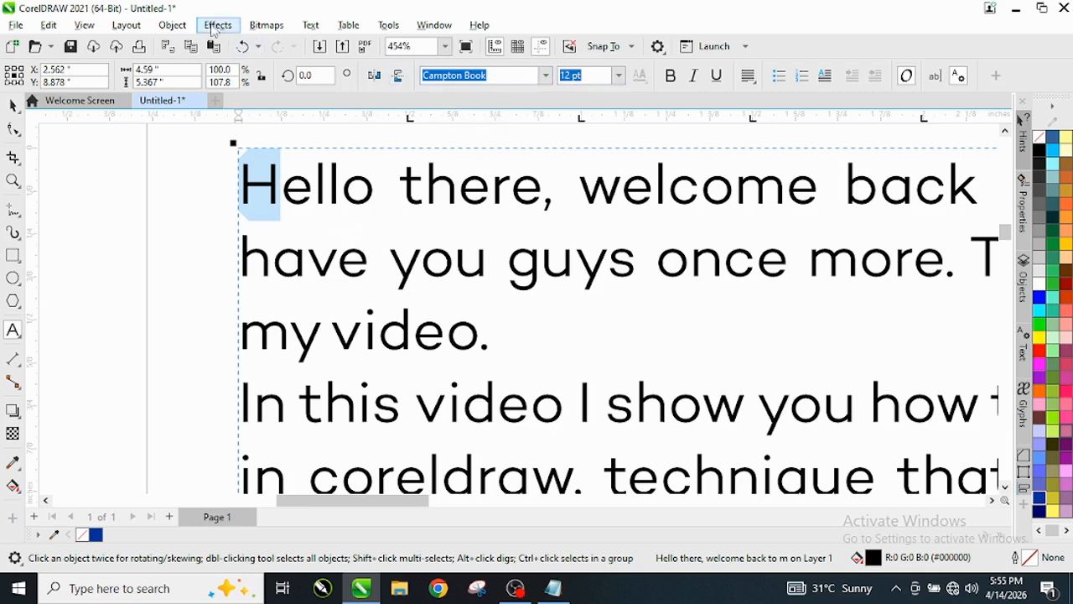
click(311, 28)
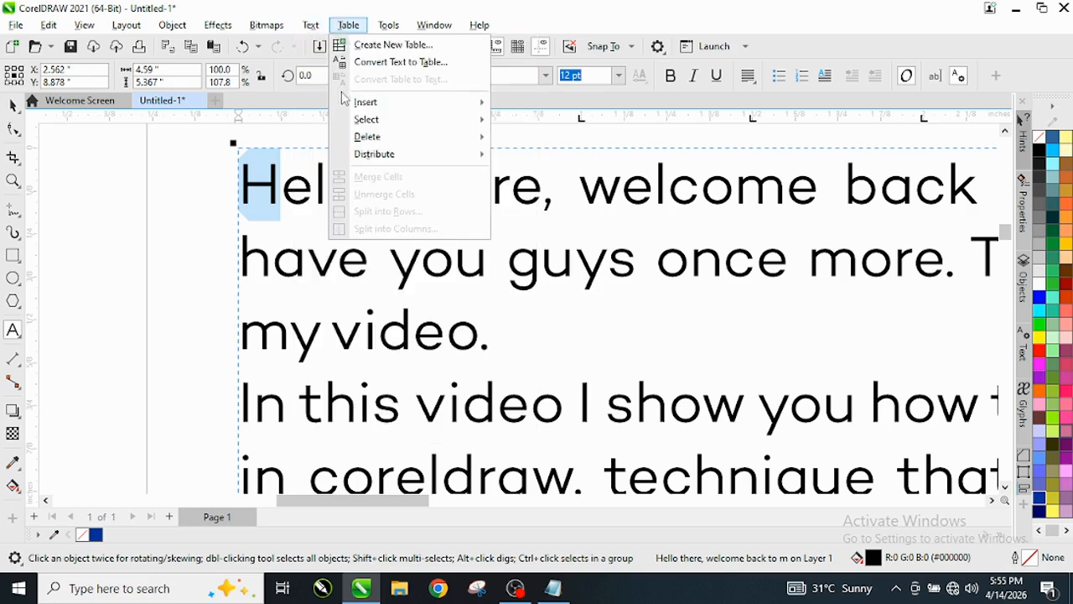
click(312, 27)
click(311, 27)
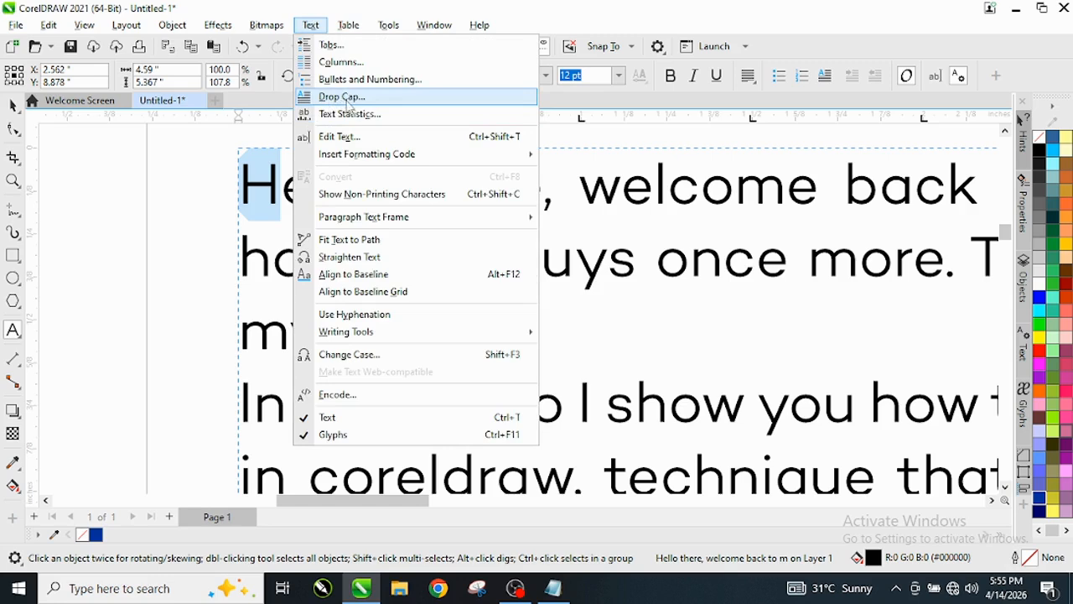
click(355, 101)
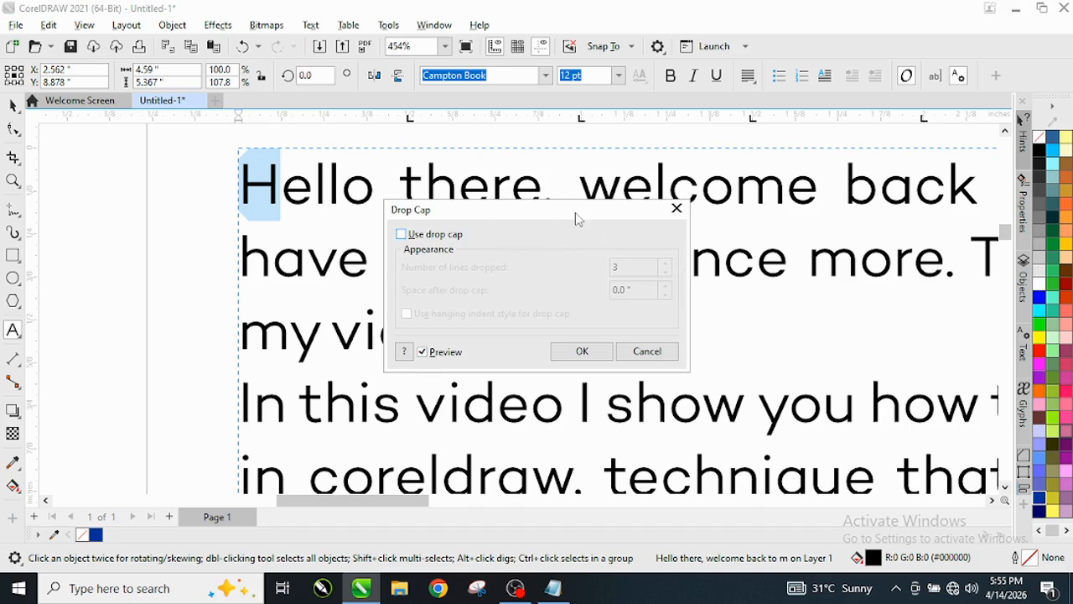
drag(576, 214, 859, 106)
drag(777, 113, 714, 118)
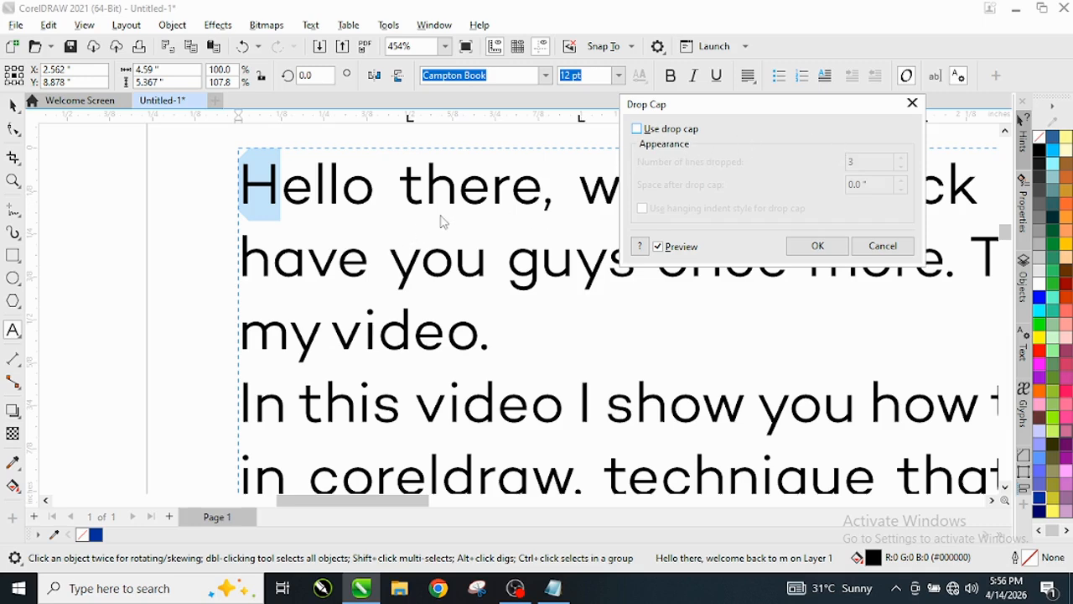
click(637, 130)
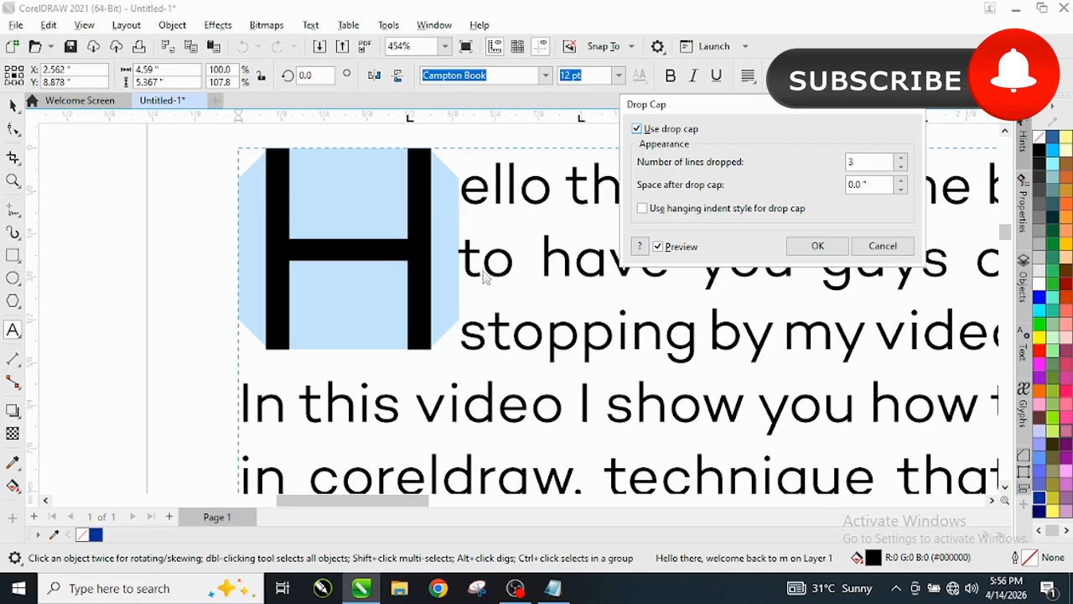
Try different numbers of dropped lines between 2 and 6 for the H, and set the number back to 3.
click(901, 166)
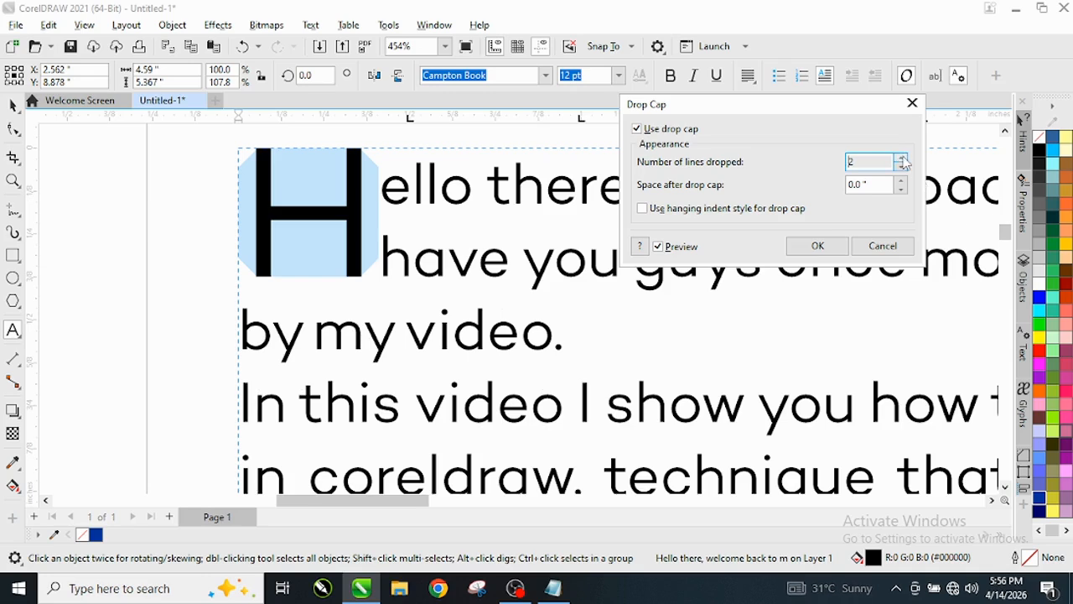
click(903, 158)
click(902, 159)
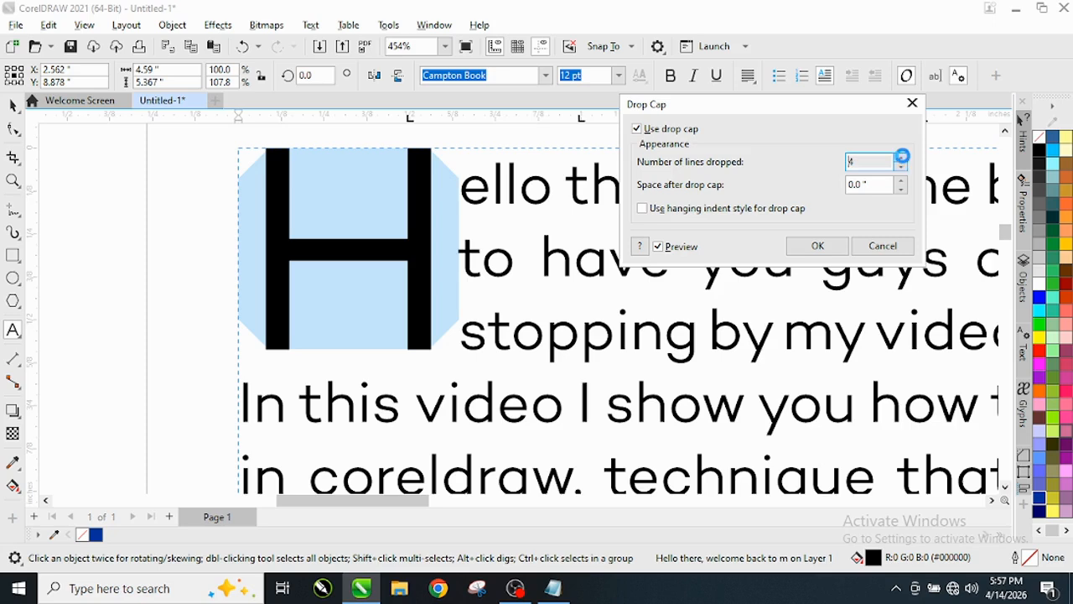
click(902, 159)
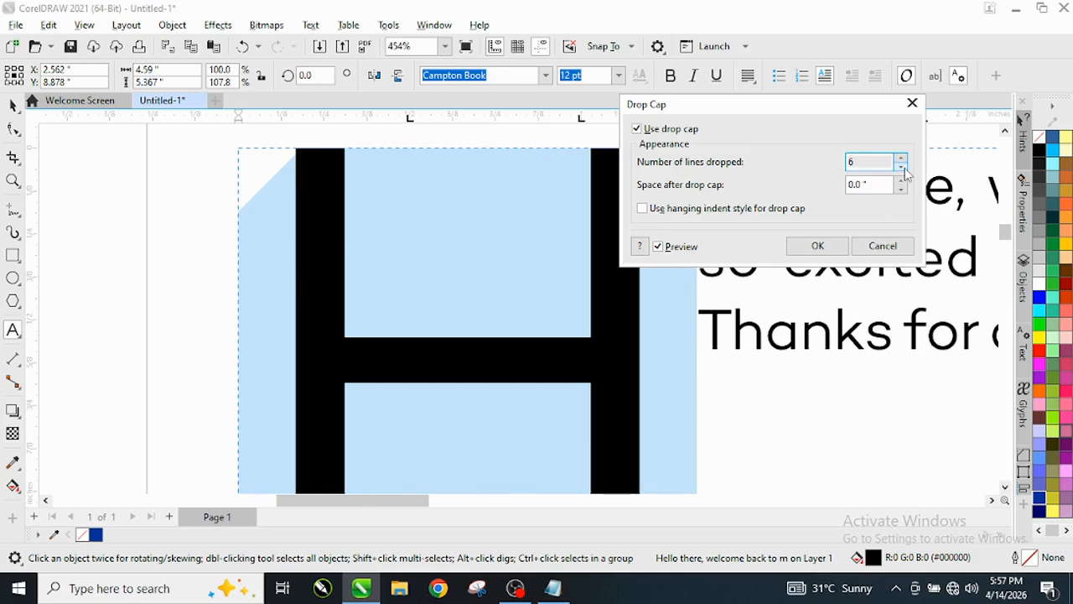
click(903, 167)
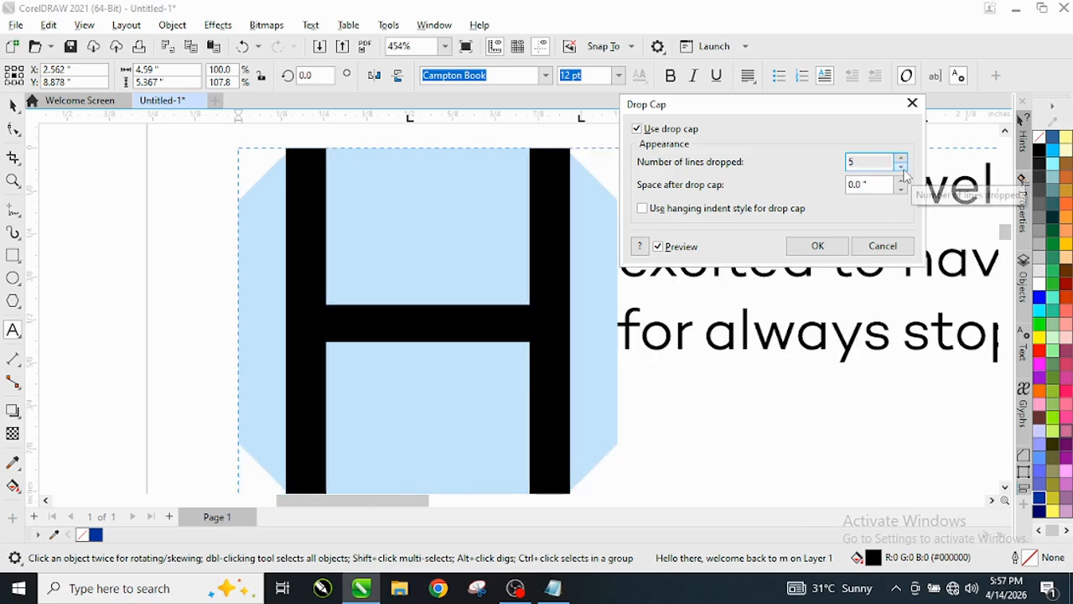
click(903, 167)
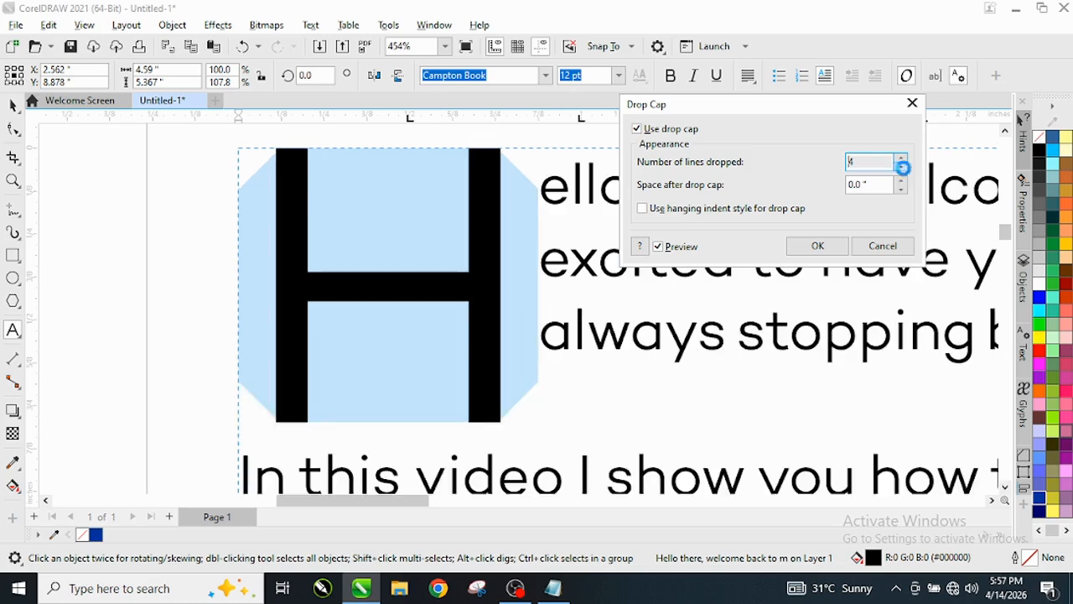
click(902, 167)
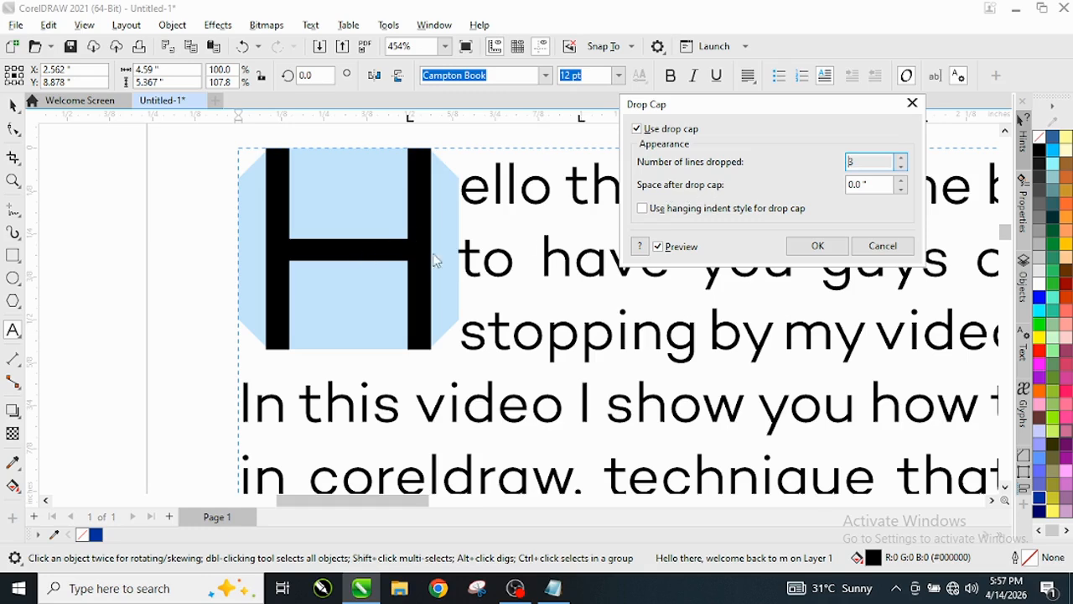
Try spacing after the drop cap in 0.1-inch increments up to 0.5 inches, and return it to 0.0 inches.
click(904, 195)
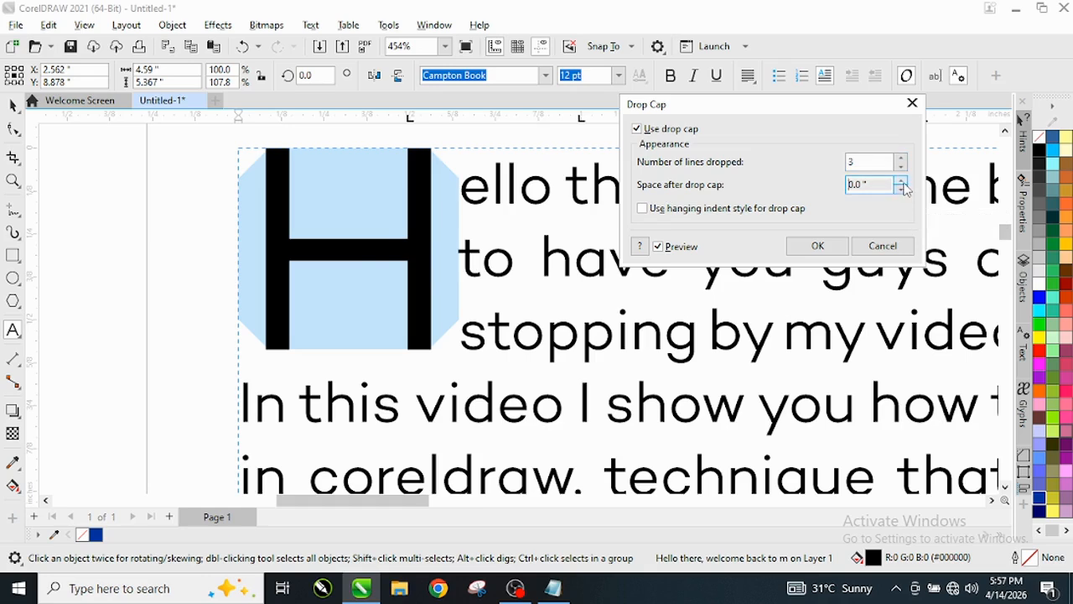
click(903, 185)
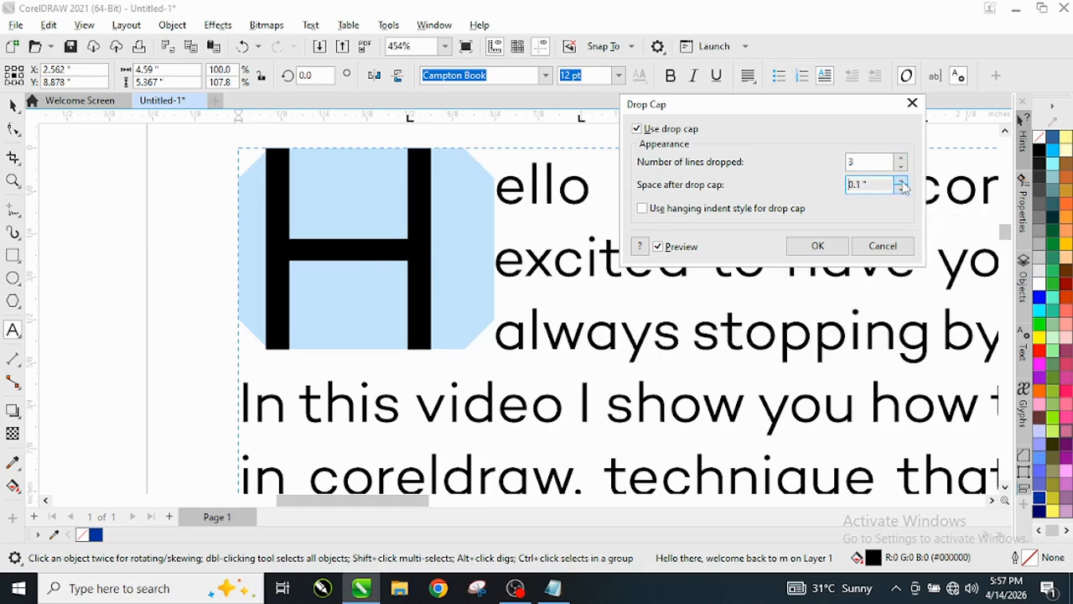
click(903, 185)
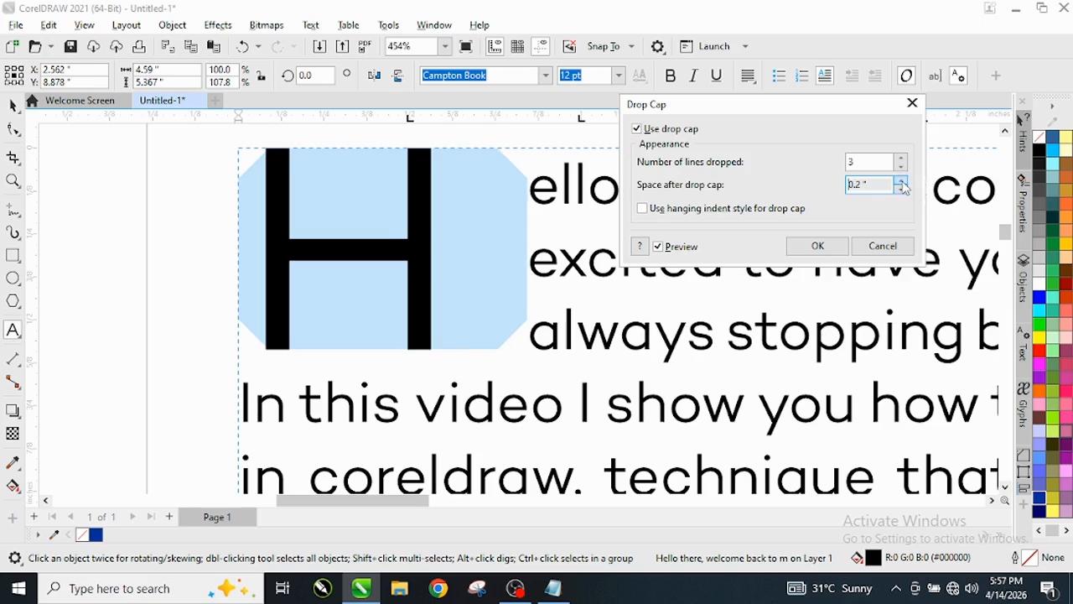
click(904, 185)
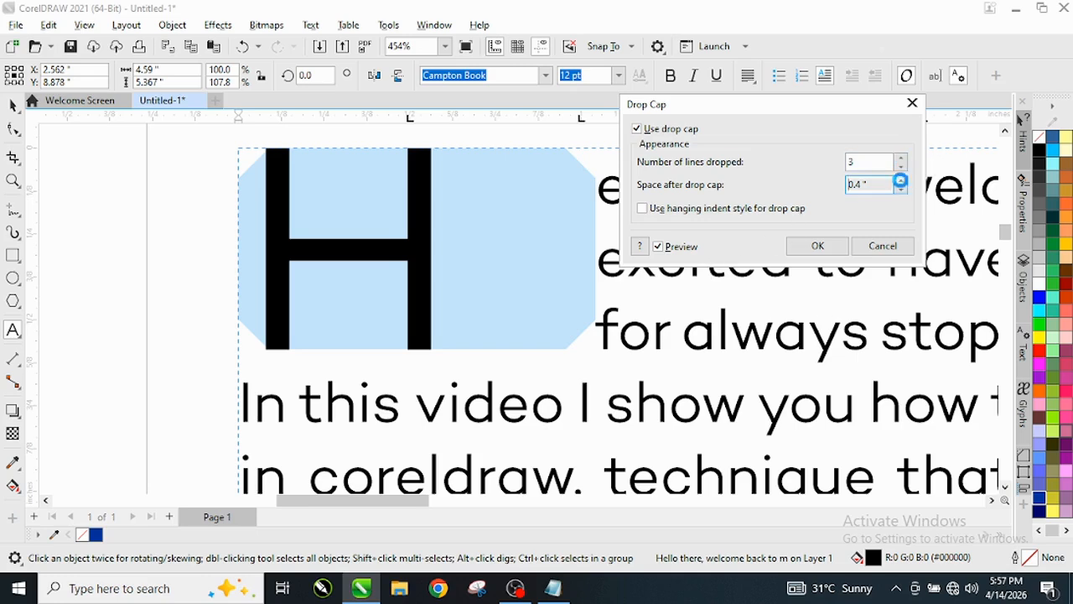
click(901, 181)
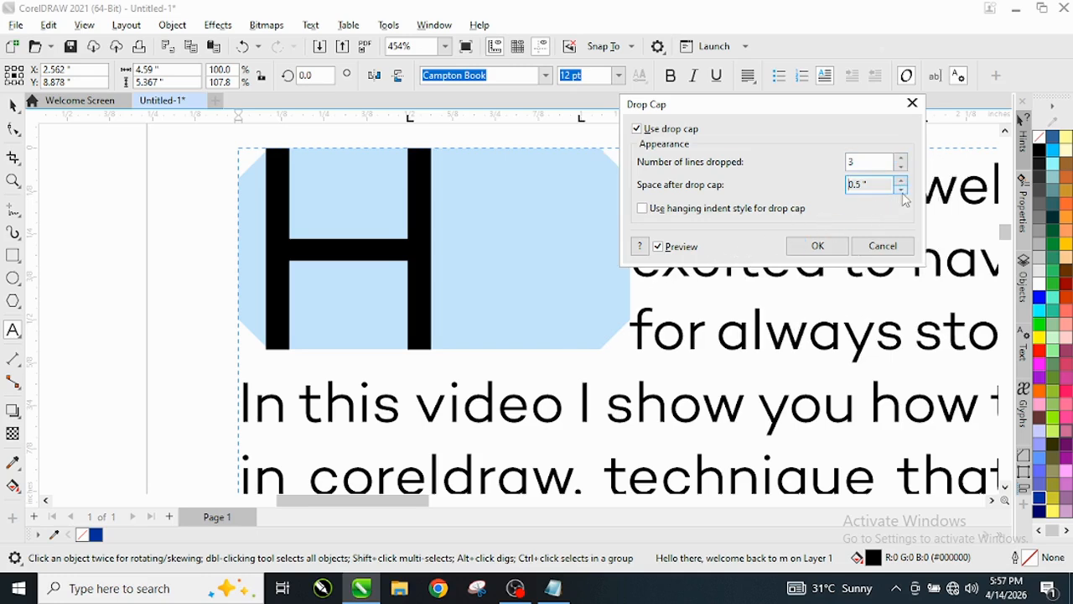
click(903, 189)
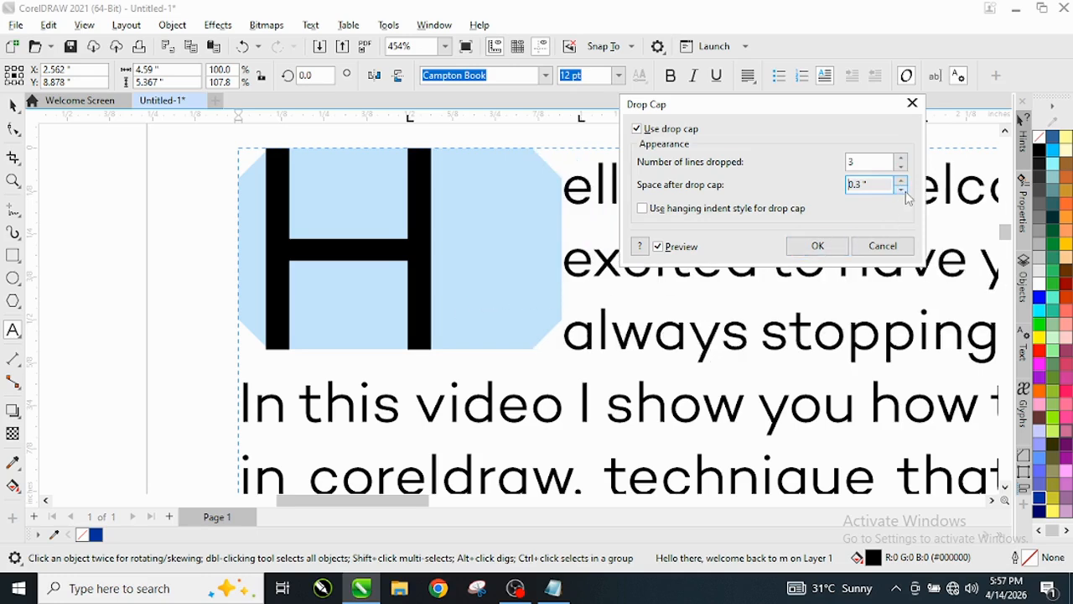
click(902, 189)
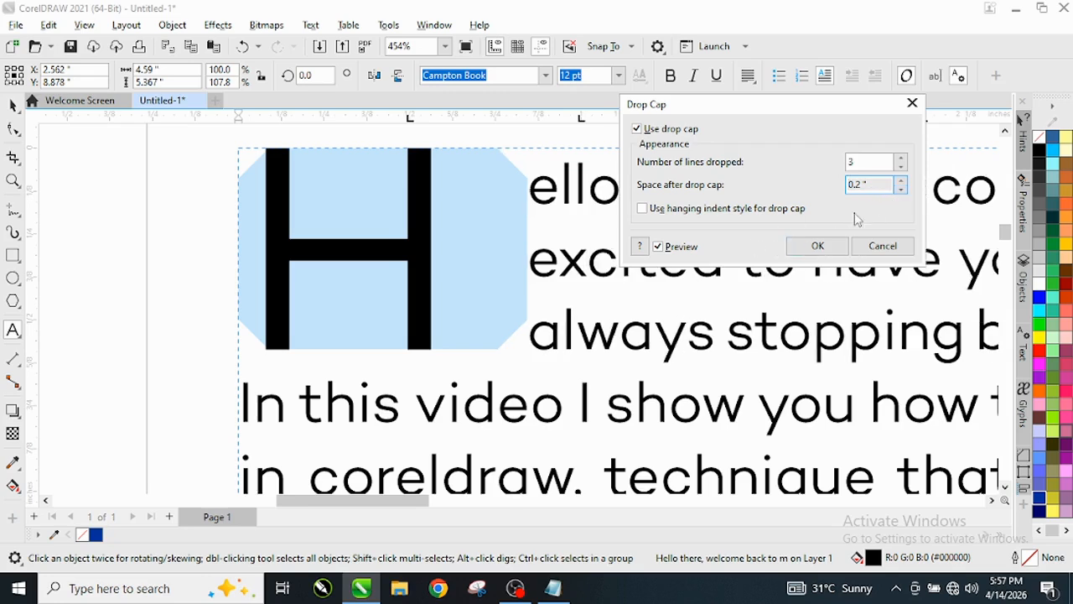
click(901, 189)
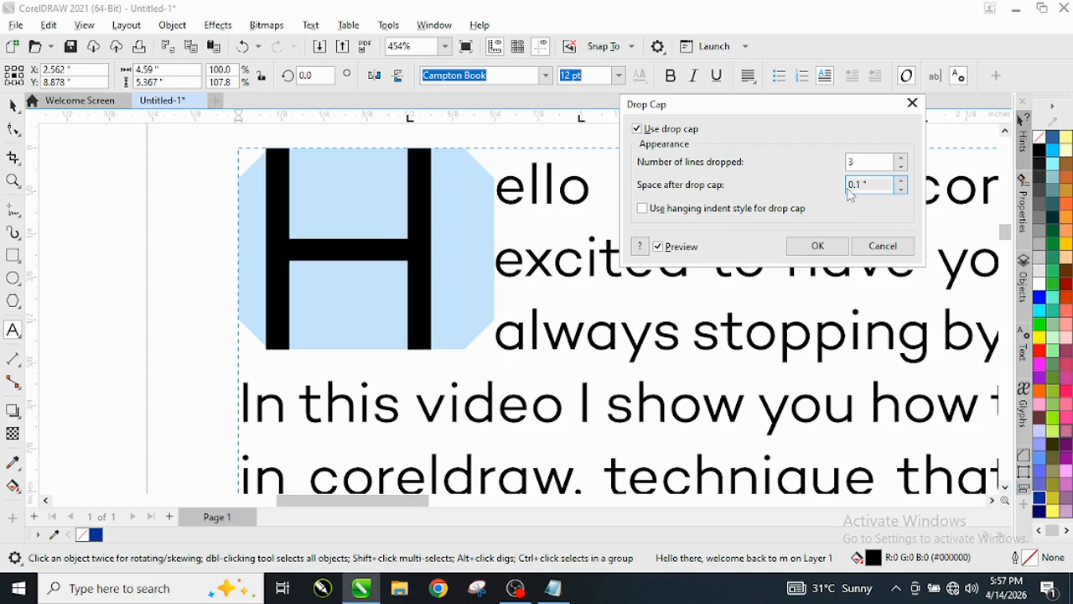
click(902, 189)
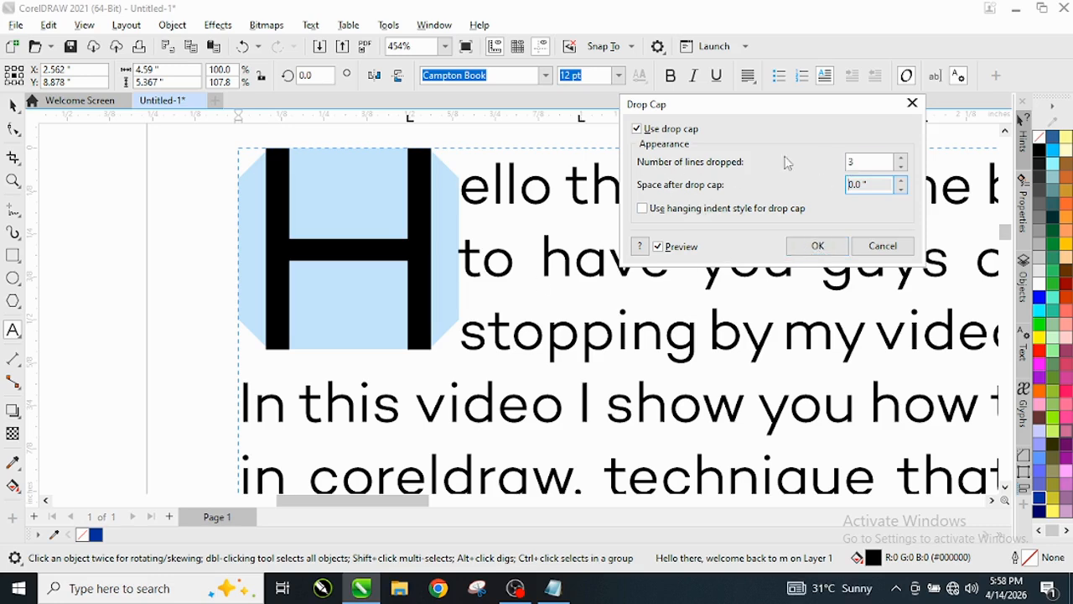
Apply the drop cap settings to the H, finish text editing and deselect the paragraph text frame.
click(821, 249)
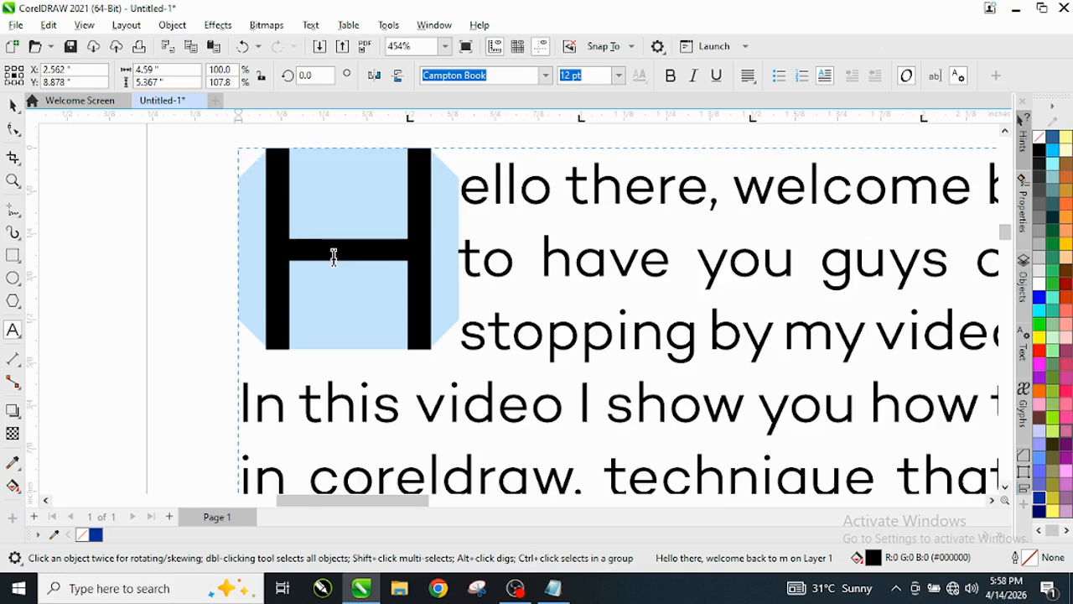
scroll(335, 255, down, 1)
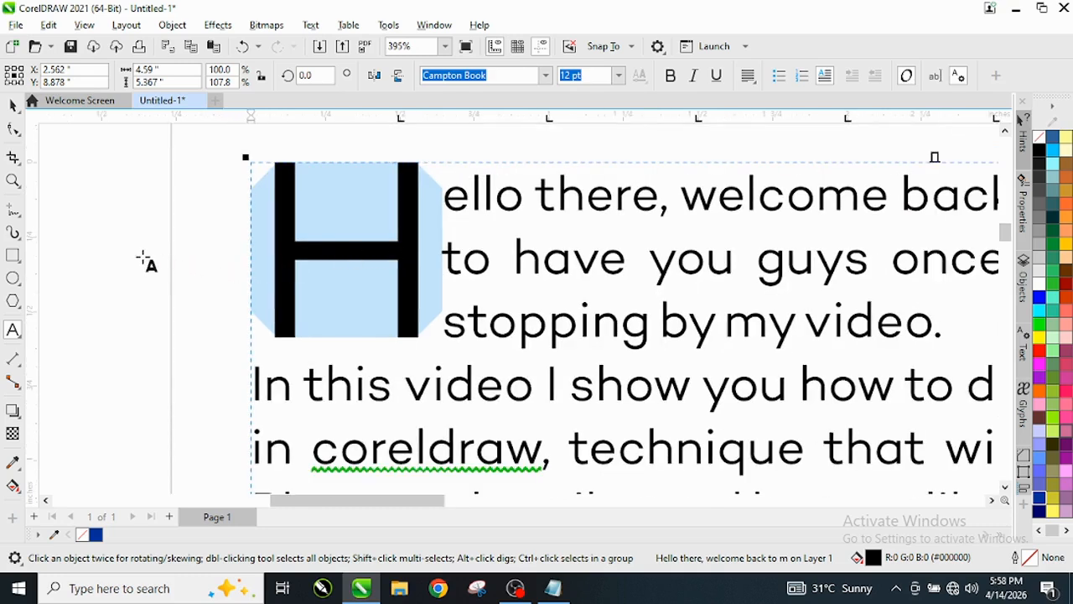
click(234, 296)
key(space)
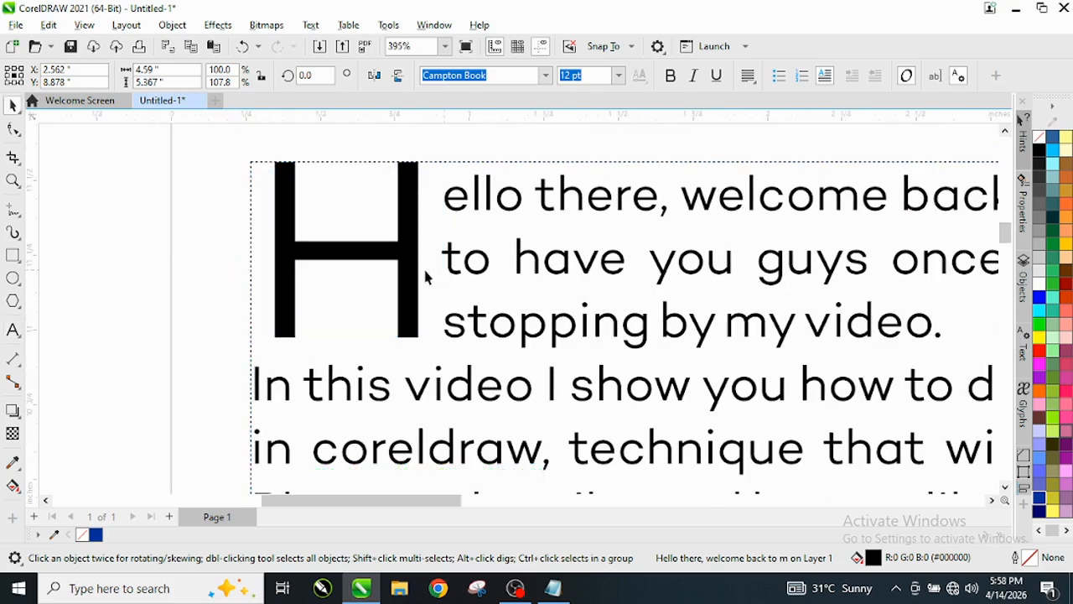
Examine the drop cap and the opening letters of the paragraphs further down the text frame.
scroll(503, 281, down, 3)
scroll(671, 319, down, 1)
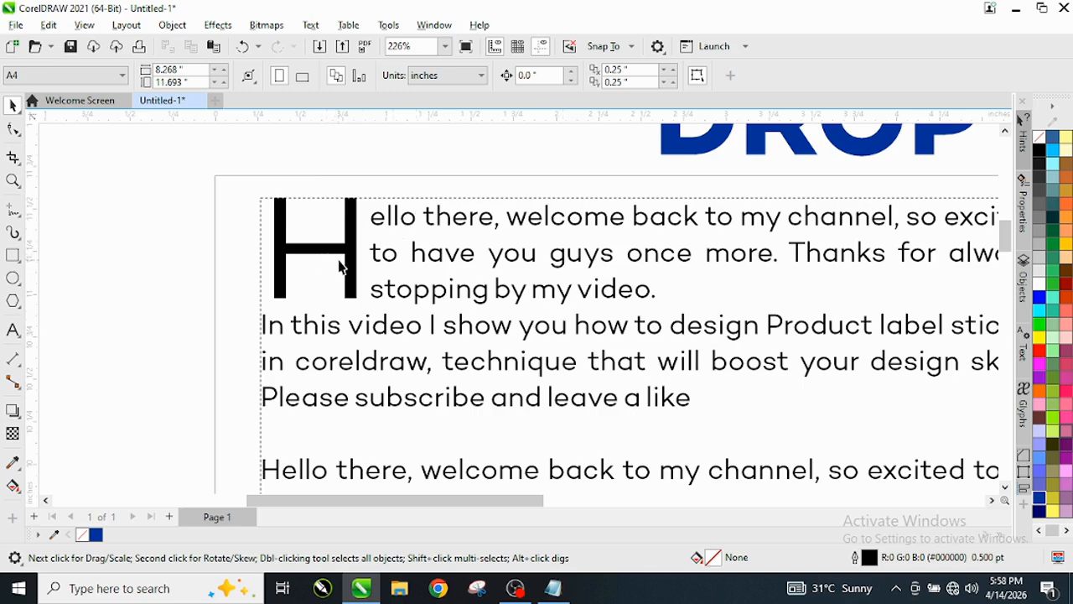
scroll(373, 253, down, 3)
scroll(340, 412, up, 3)
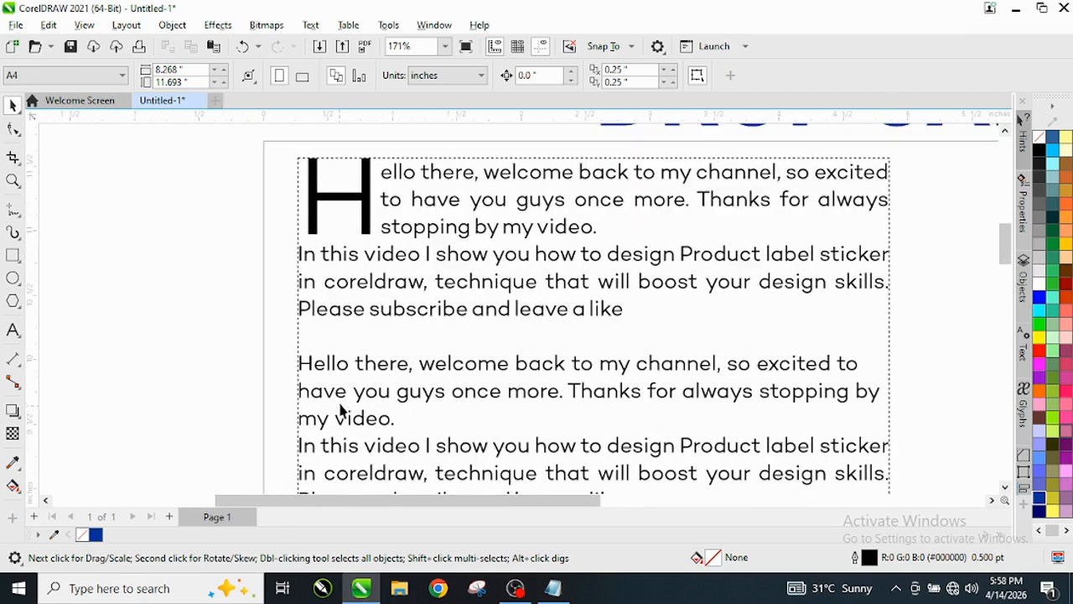
scroll(360, 366, up, 2)
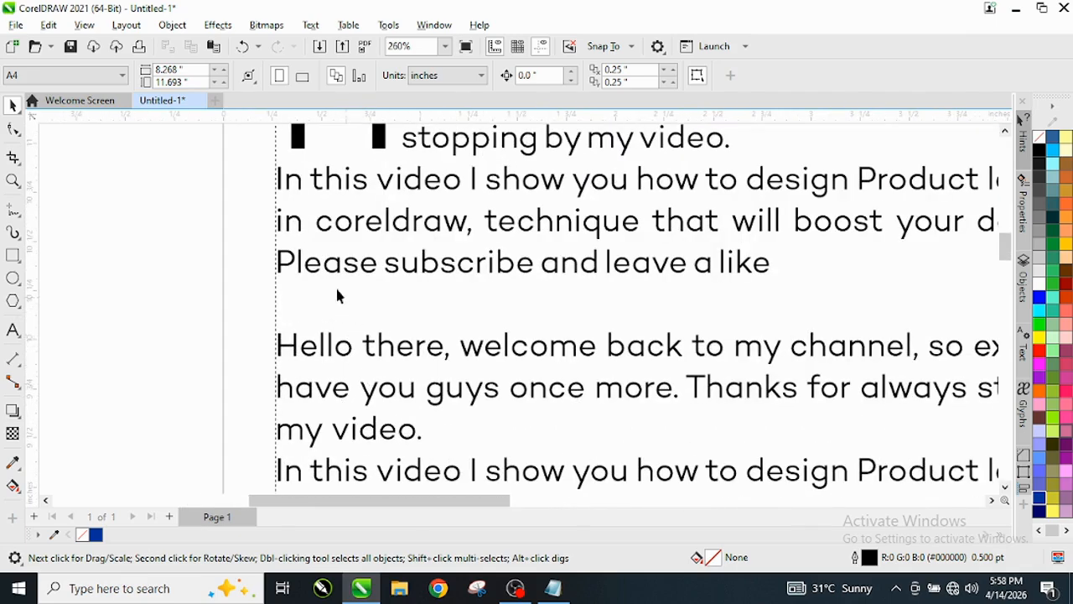
scroll(363, 301, down, 3)
scroll(327, 409, up, 3)
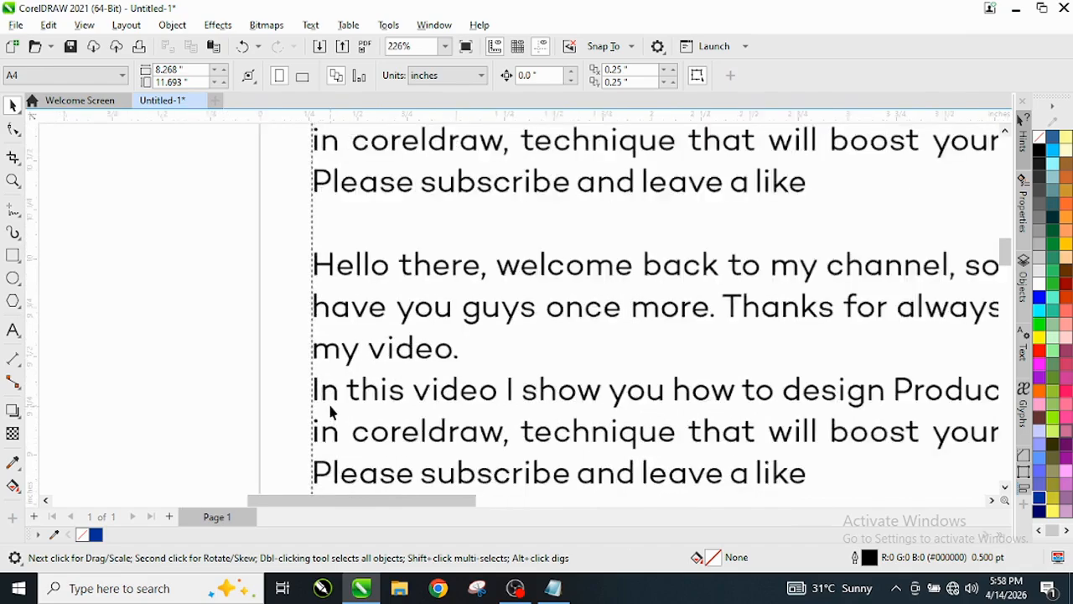
scroll(331, 411, up, 5)
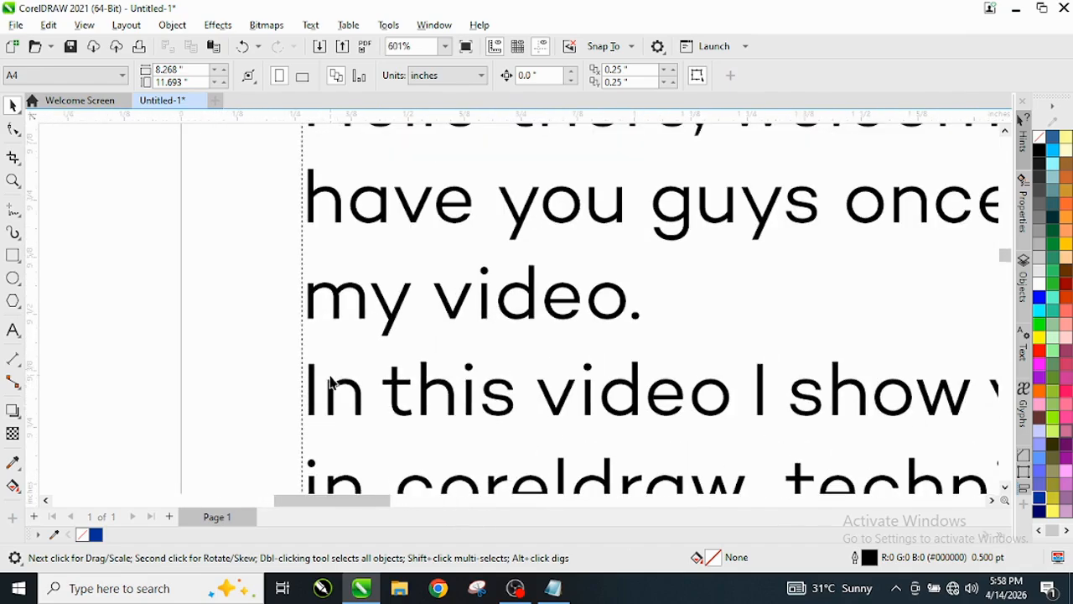
scroll(335, 376, down, 8)
scroll(348, 419, up, 2)
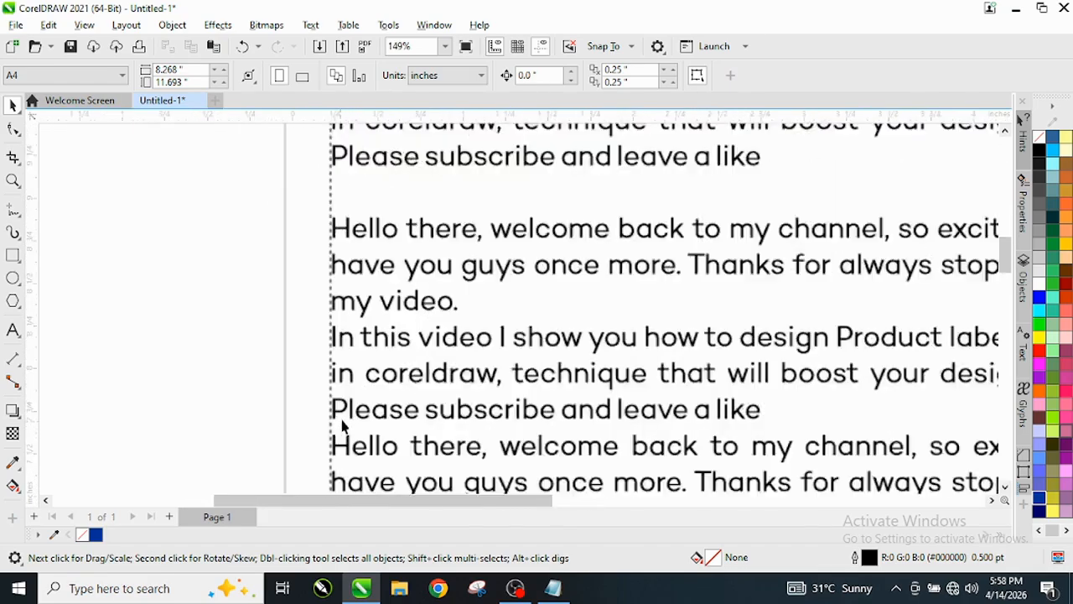
scroll(342, 423, up, 3)
scroll(344, 420, up, 1)
scroll(349, 418, down, 2)
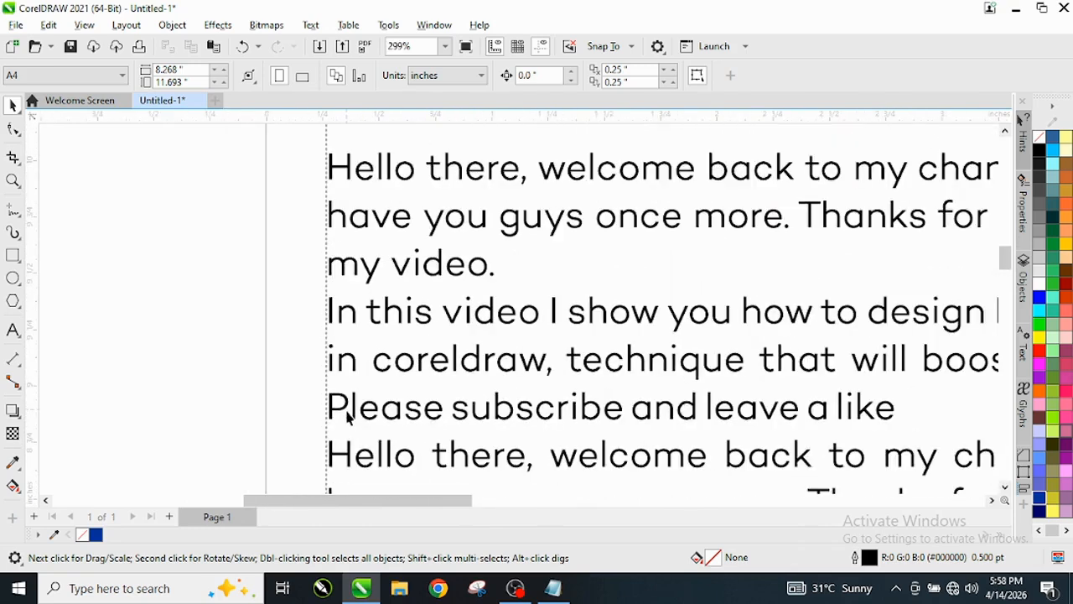